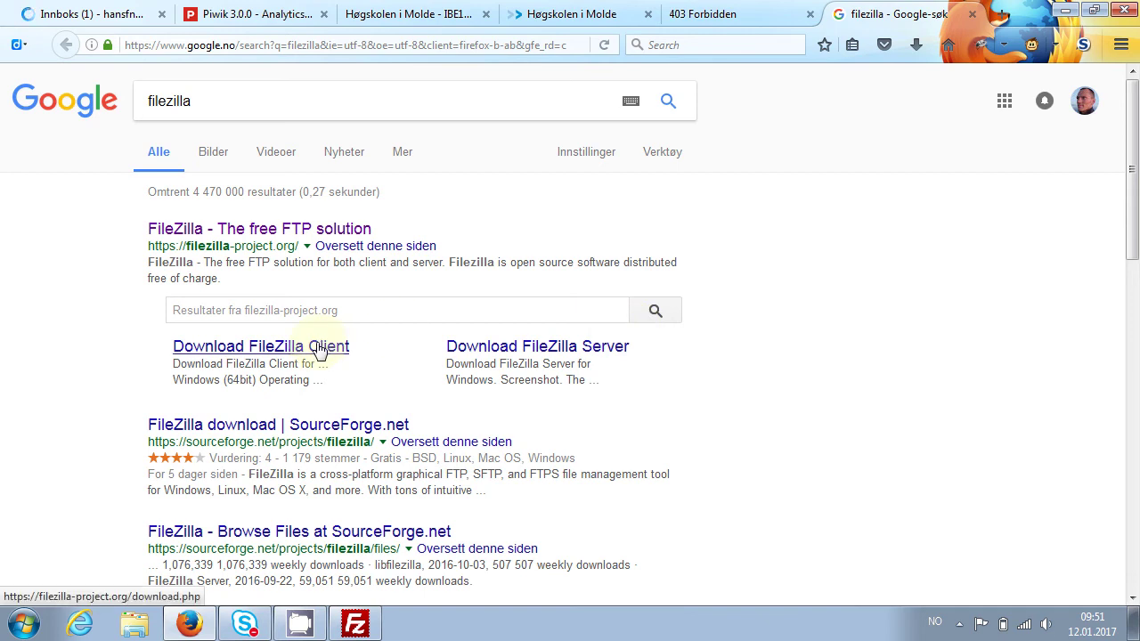
- Switch to FileZilla, display the local directory tree and hide it again
{"action": "key", "text": "alt+Tab"}
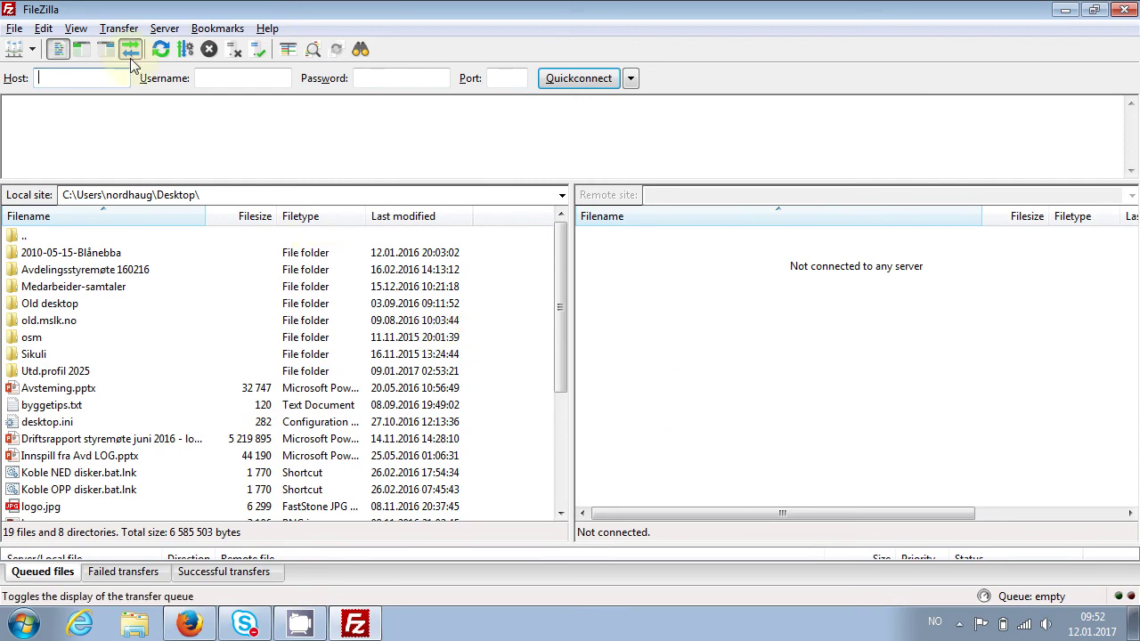
{"action": "left_click", "coordinate": [87, 50]}
{"action": "left_click", "coordinate": [87, 50]}
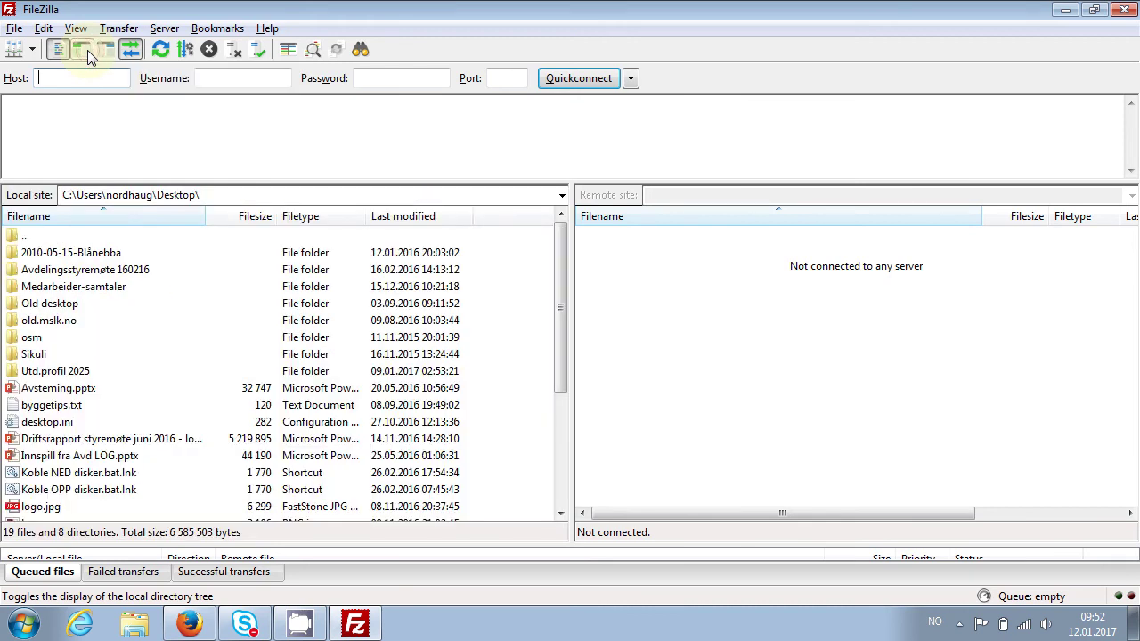
{"action": "left_click", "coordinate": [87, 50]}
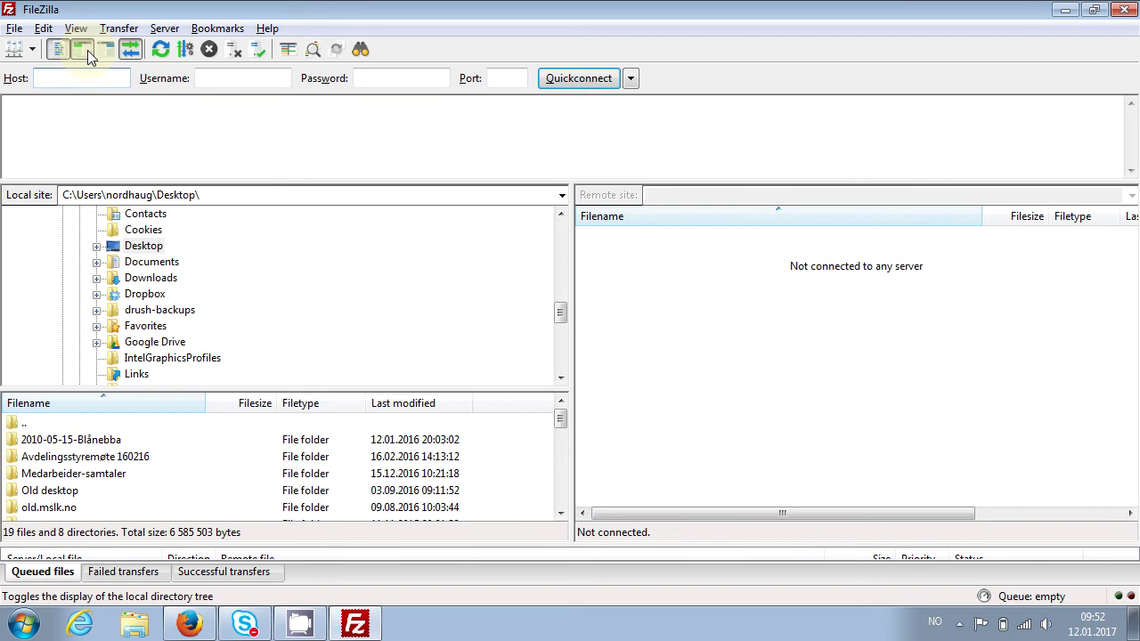
{"action": "left_click", "coordinate": [87, 50]}
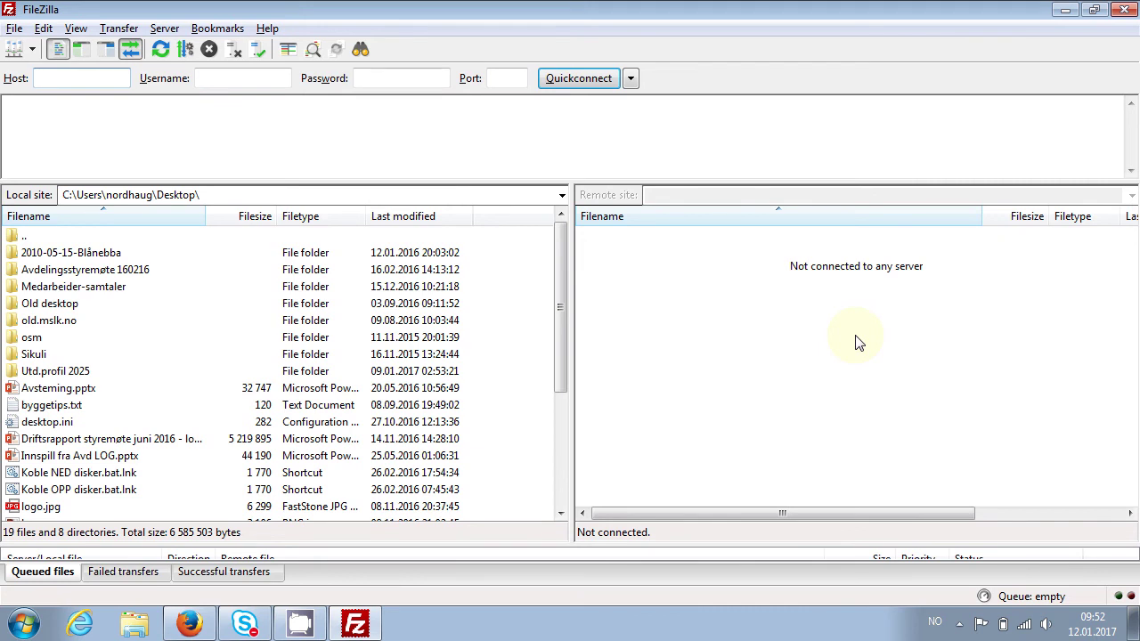
- Review the host and logon settings of the saved ibe101.himolde.no site in the Site Manager, and close it
{"action": "left_click", "coordinate": [14, 50]}
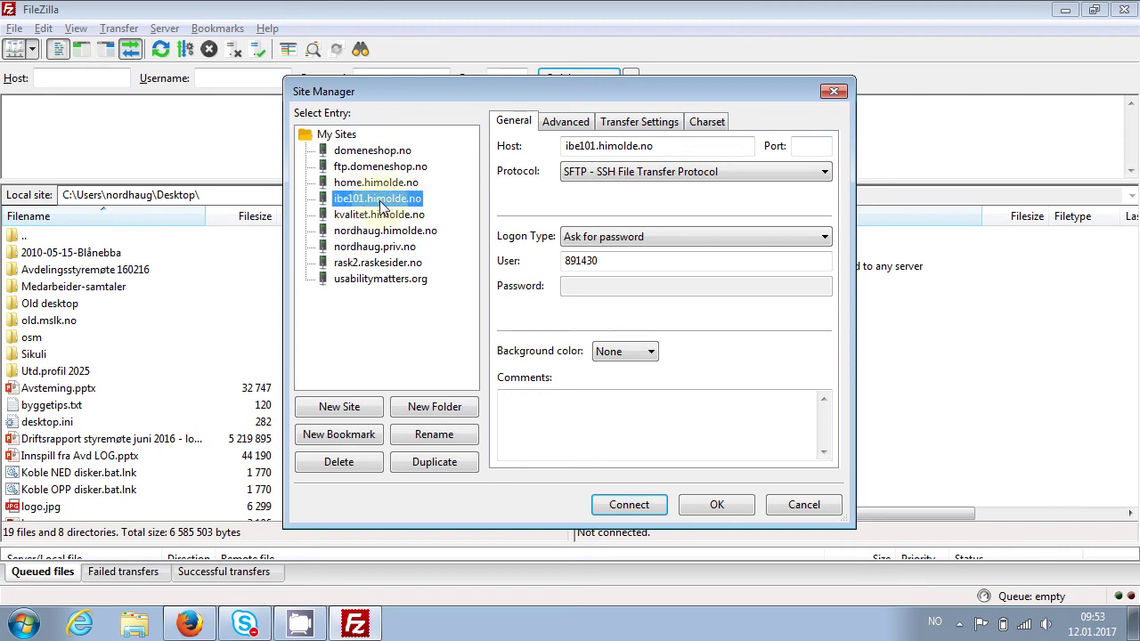
{"action": "left_click", "coordinate": [672, 152]}
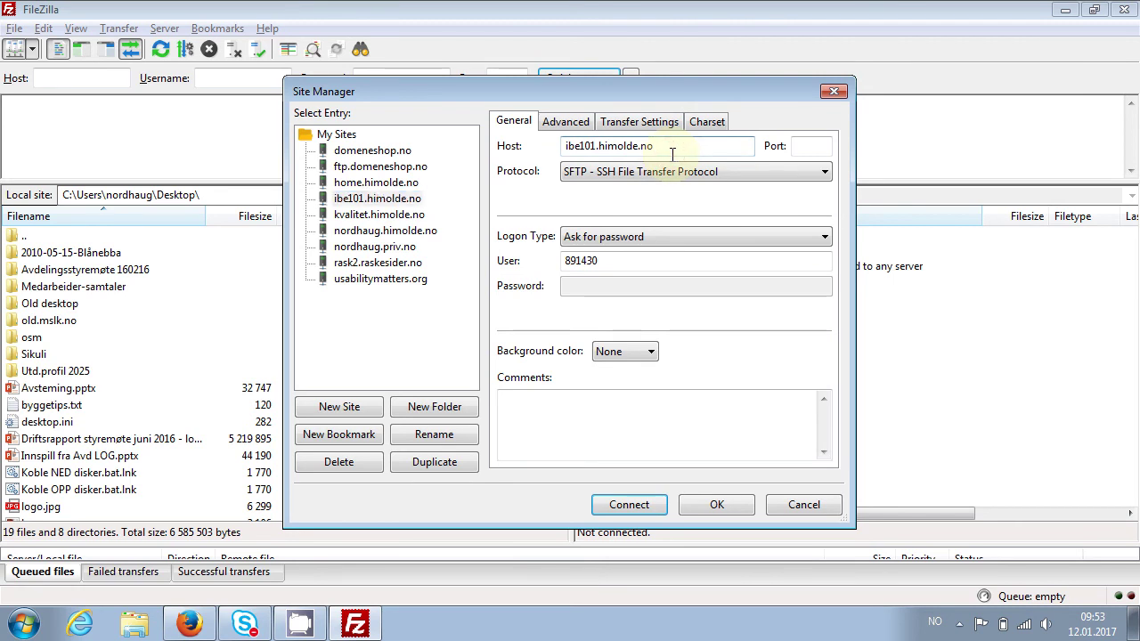
{"action": "key", "text": "shift+Left"}
{"action": "key", "text": "shift+Left"}
{"action": "key", "text": "shift+Left"}
{"action": "key", "text": "shift+Left"}
{"action": "key", "text": "shift+Left"}
{"action": "key", "text": "shift+Left"}
{"action": "key", "text": "shift+Left"}
{"action": "key", "text": "shift+Left"}
{"action": "key", "text": "shift+Left"}
{"action": "key", "text": "shift+Left"}
{"action": "key", "text": "shift+Left"}
{"action": "key", "text": "shift+Left"}
{"action": "key", "text": "shift+Left"}
{"action": "key", "text": "shift+Left"}
{"action": "key", "text": "shift+Left"}
{"action": "key", "text": "shift+Left"}
{"action": "key", "text": "shift+Left"}
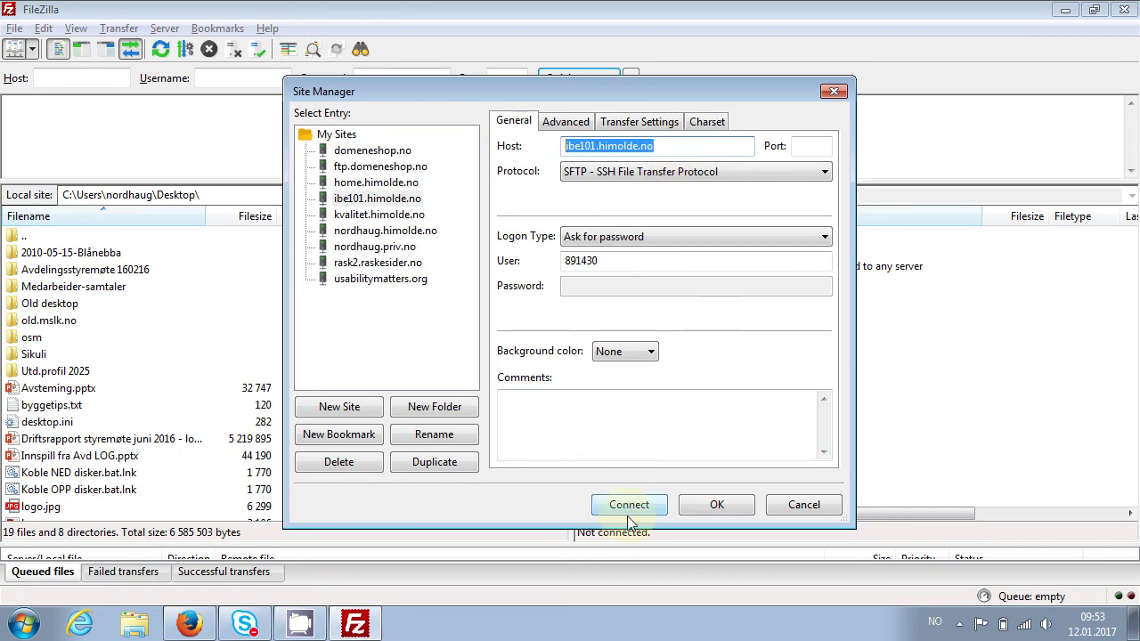
{"action": "left_click", "coordinate": [717, 504]}
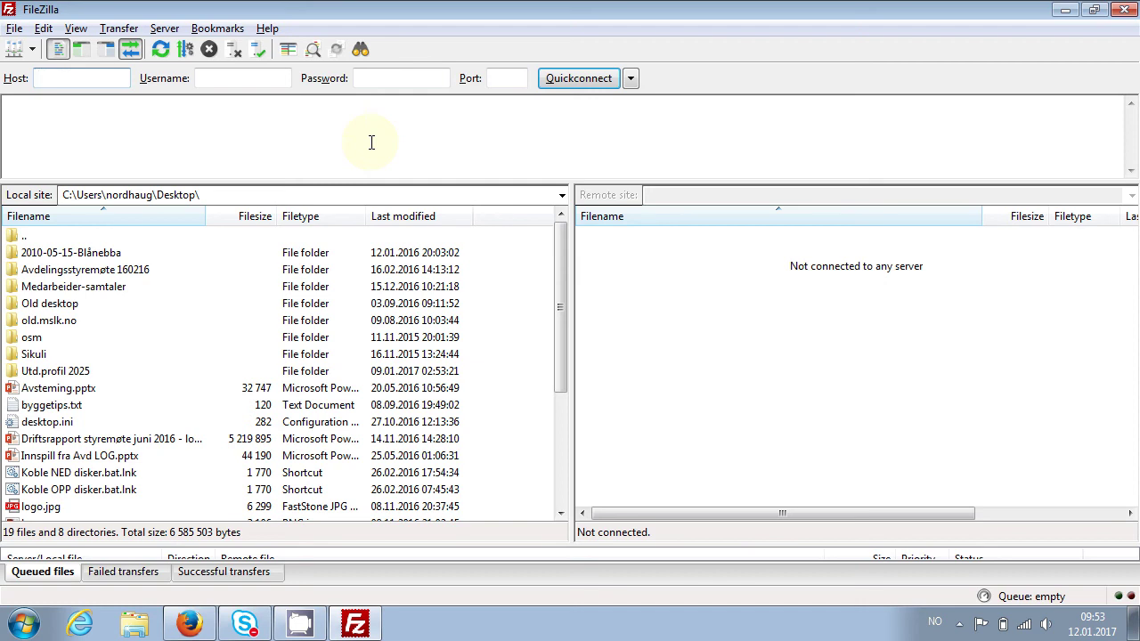
- Connect to the saved ibe101.himolde.no site from the Site Manager, entering the account password
{"action": "key", "text": "ctrl+s"}
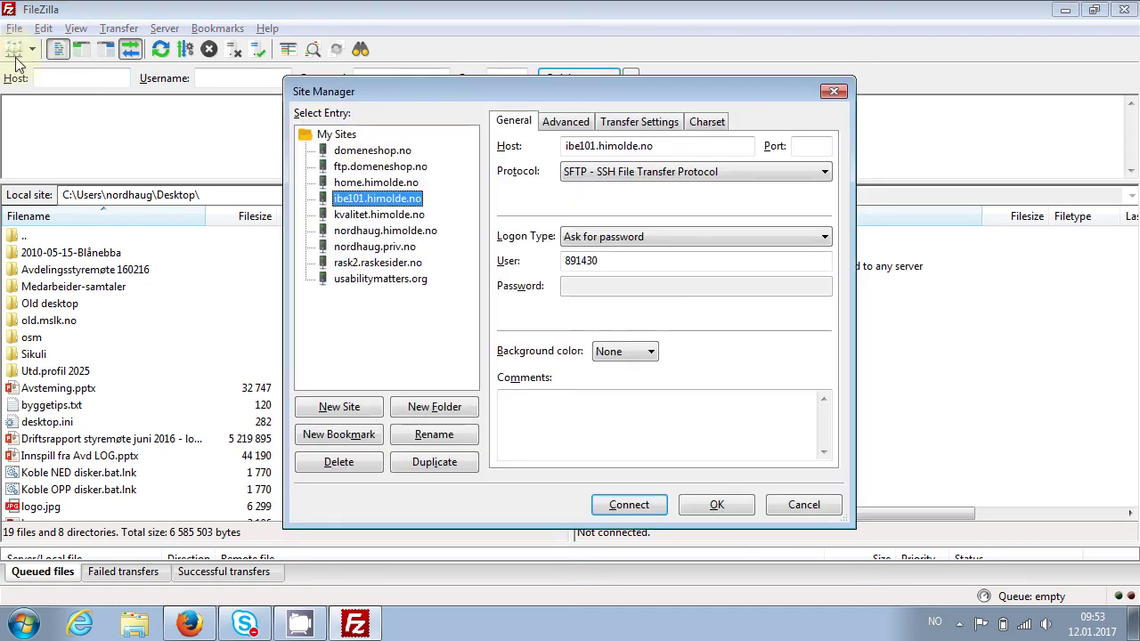
{"action": "double_click", "coordinate": [348, 198]}
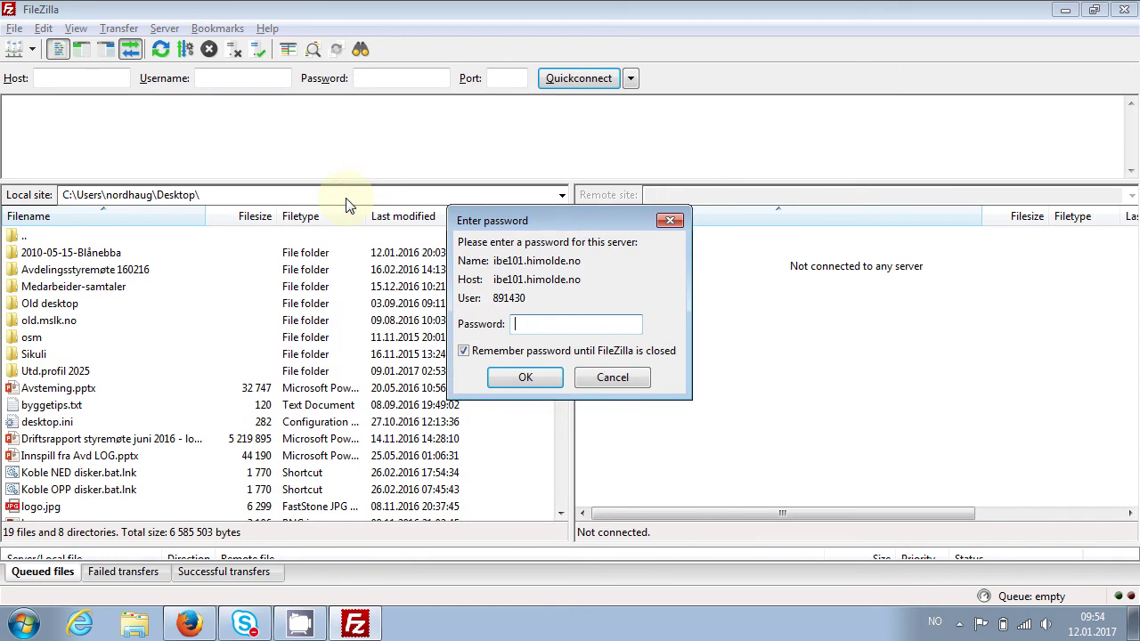
{"action": "type", "text": "•••••••"}
{"action": "key", "text": "Return"}
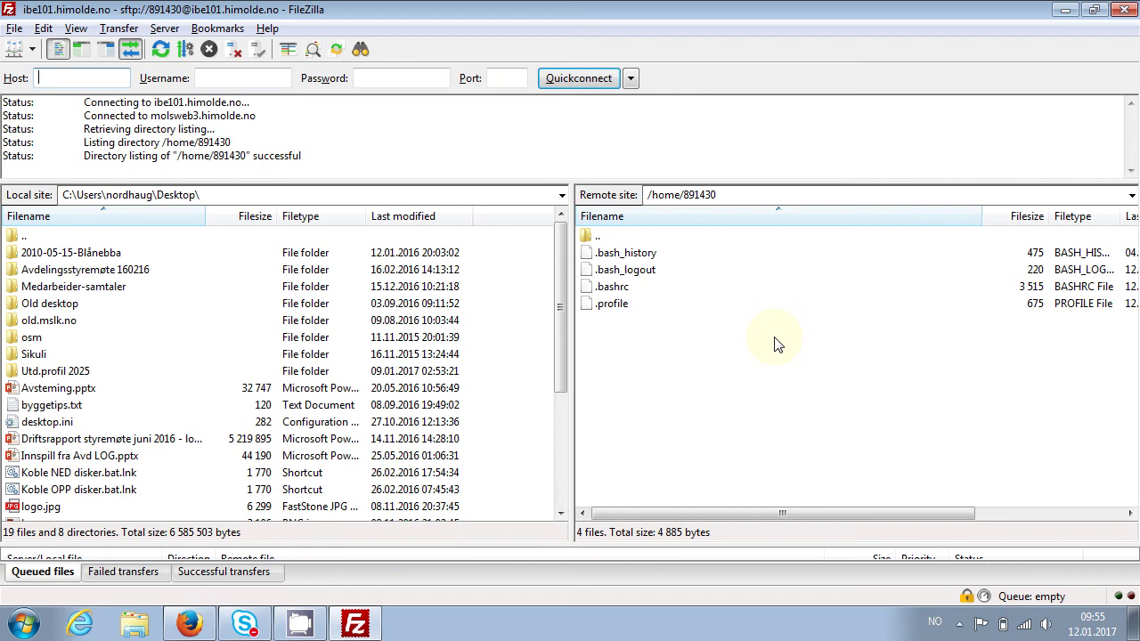
- Create a directory named www in the remote home folder and open it
{"action": "right_click", "coordinate": [716, 364]}
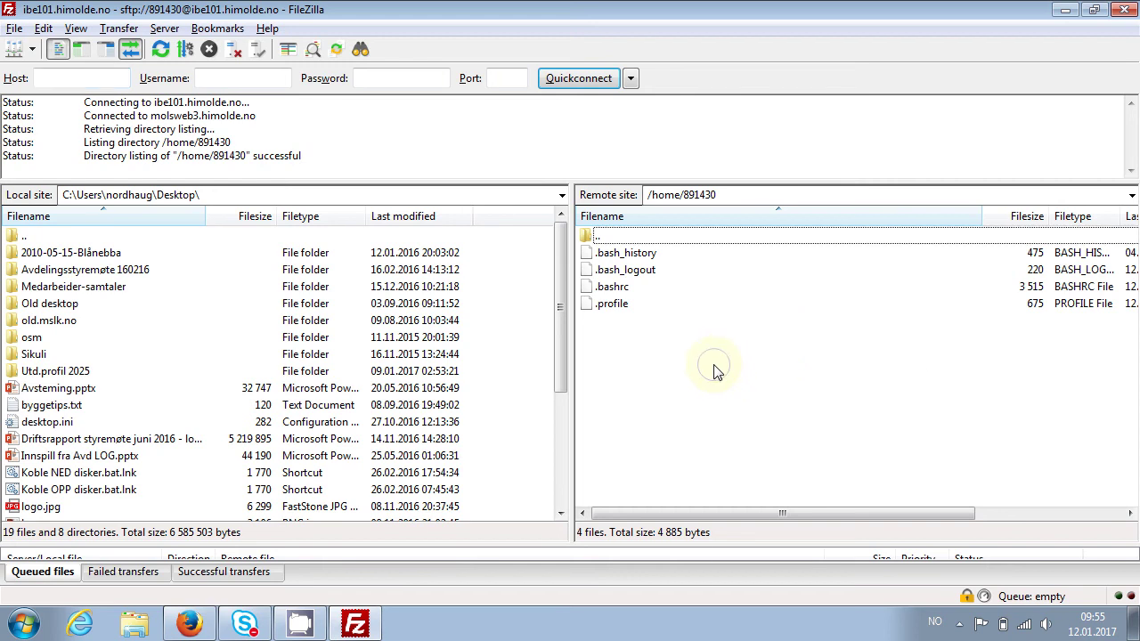
{"action": "left_click", "coordinate": [782, 441]}
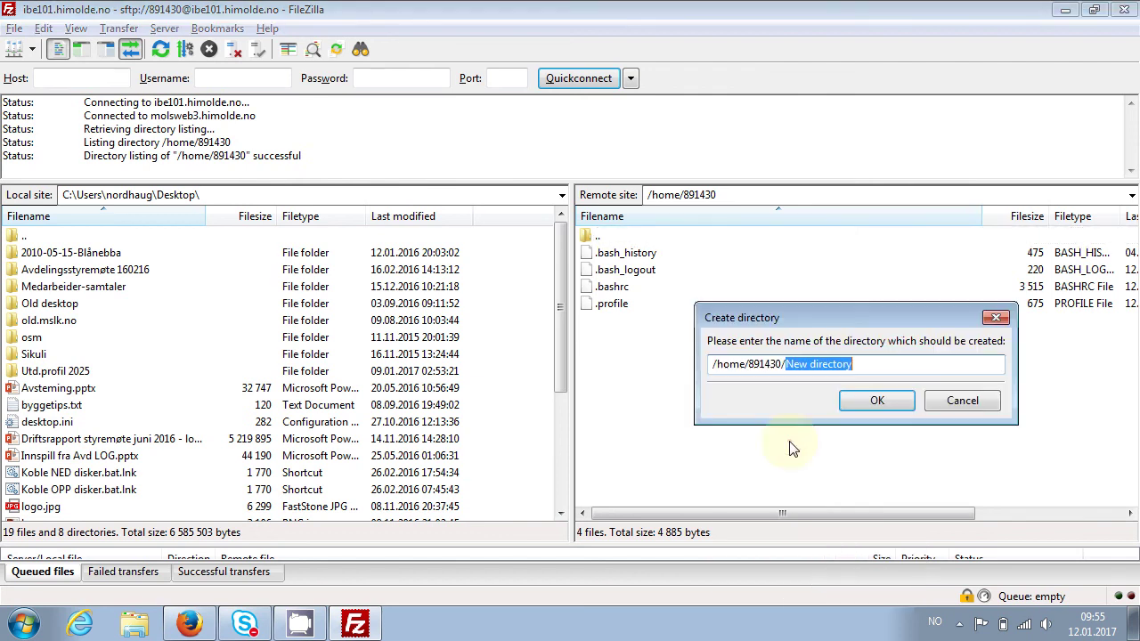
{"action": "type", "text": "www"}
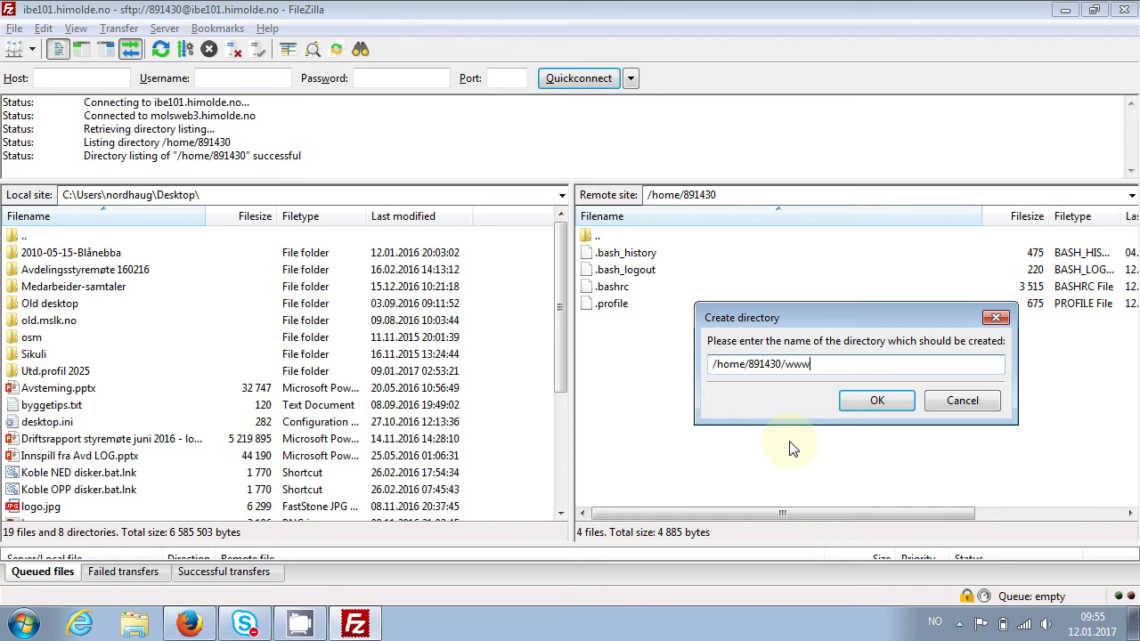
{"action": "key", "text": "Return"}
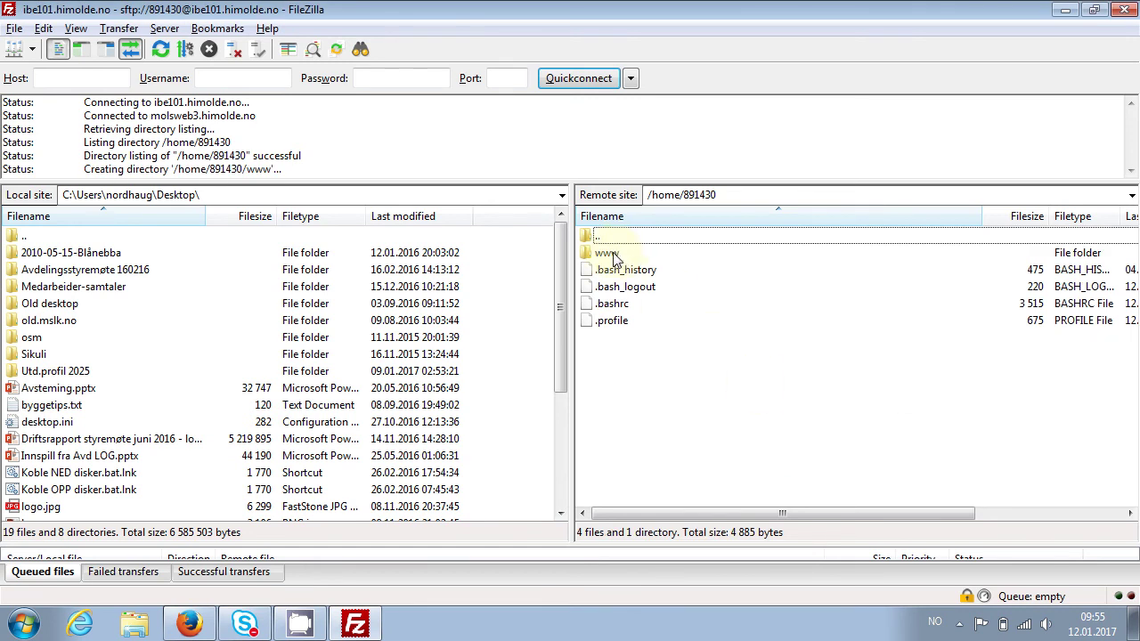
{"action": "double_click", "coordinate": [610, 254]}
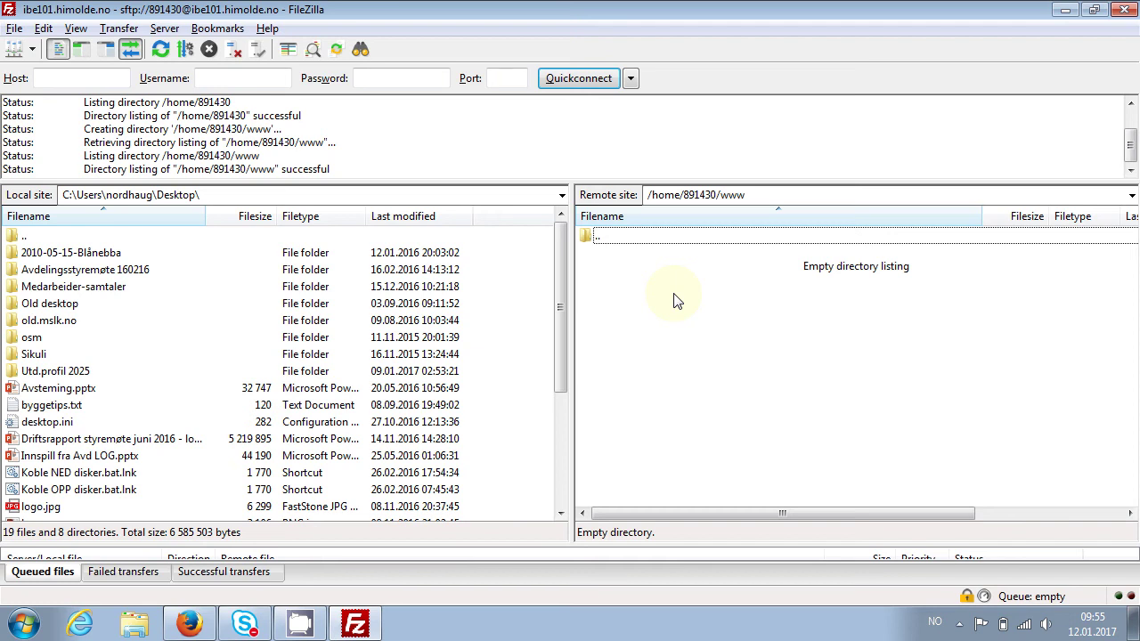
- Close the filezilla search results tab in Firefox and return to FileZilla
{"action": "key", "text": "alt+Tab"}
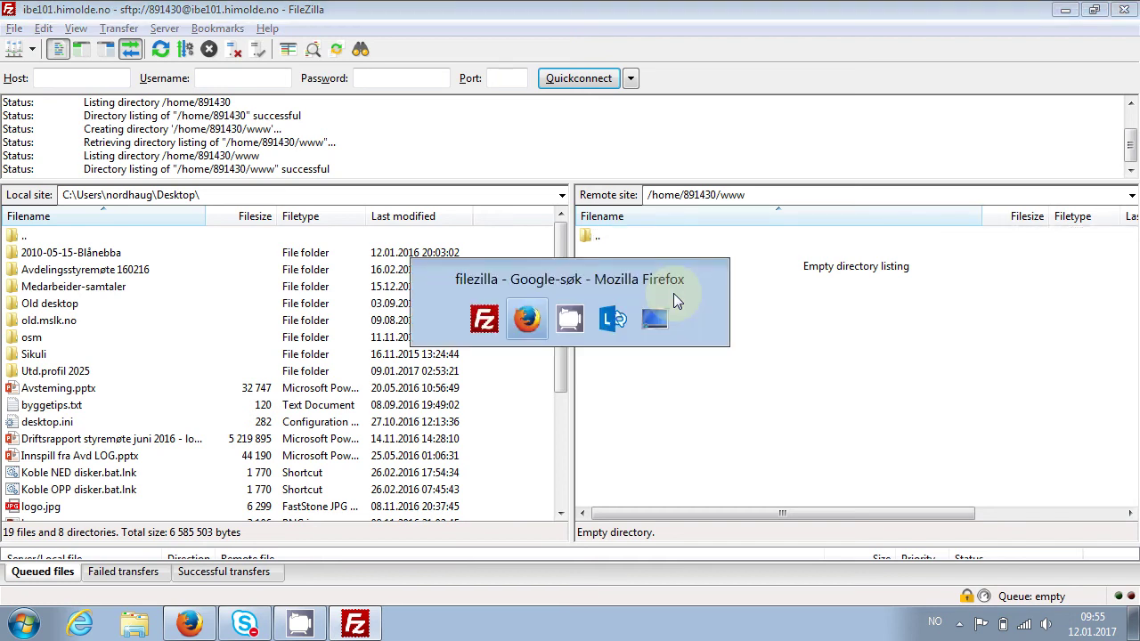
{"action": "key", "text": "ctrl+w"}
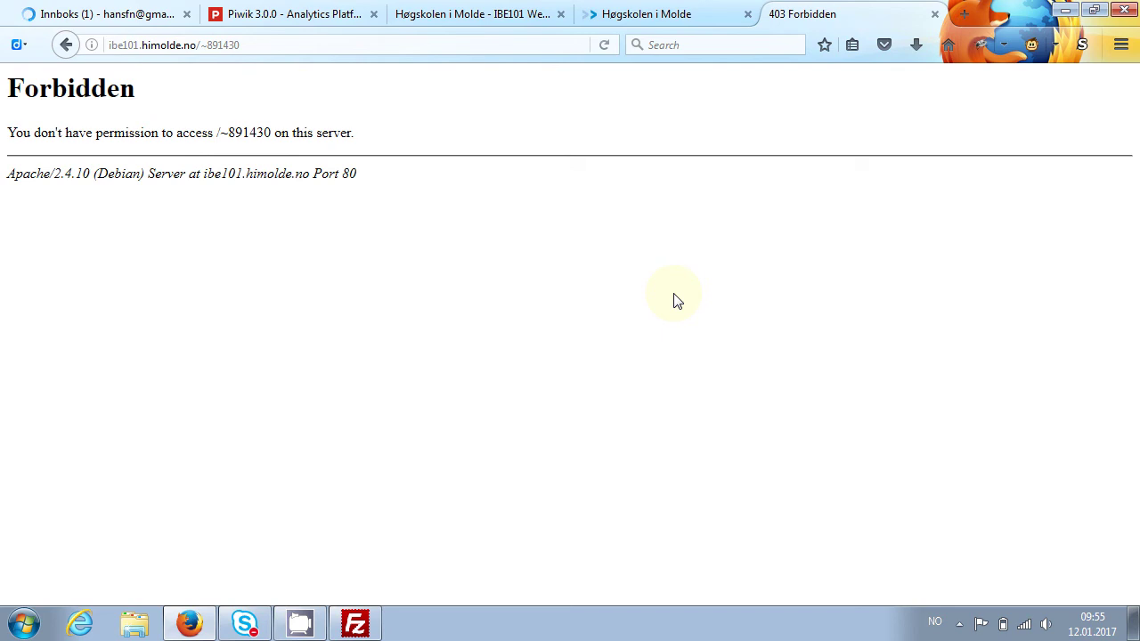
{"action": "key", "text": "alt+Tab"}
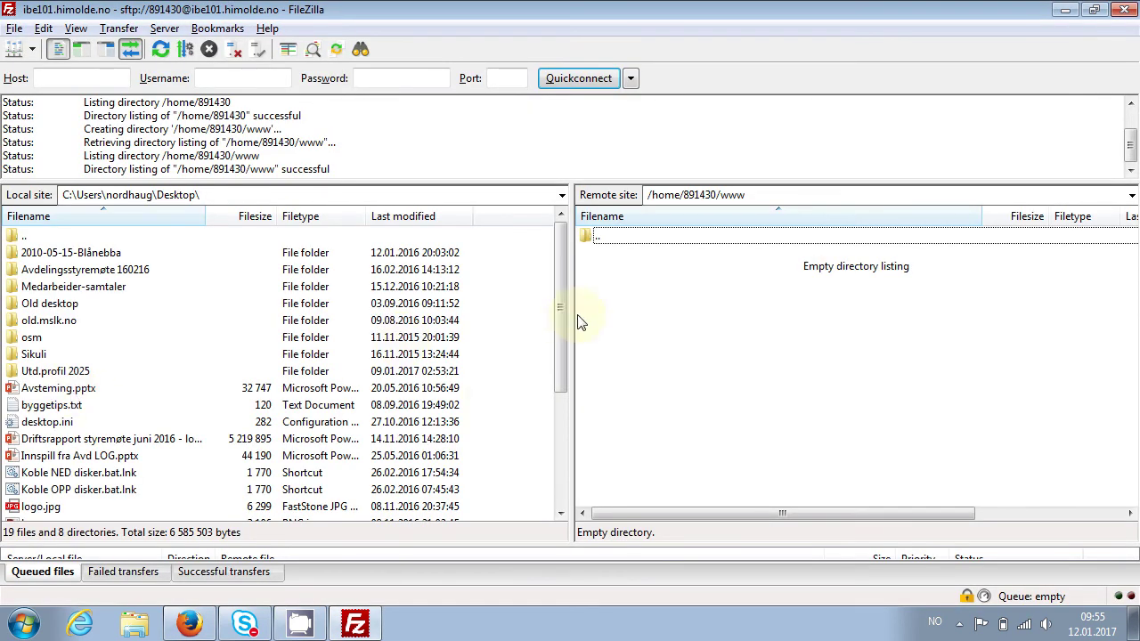
- Upload logo.jpg from the local Desktop folder to the remote www directory
{"action": "left_click_drag", "start_coordinate": [562, 323], "coordinate": [562, 390]}
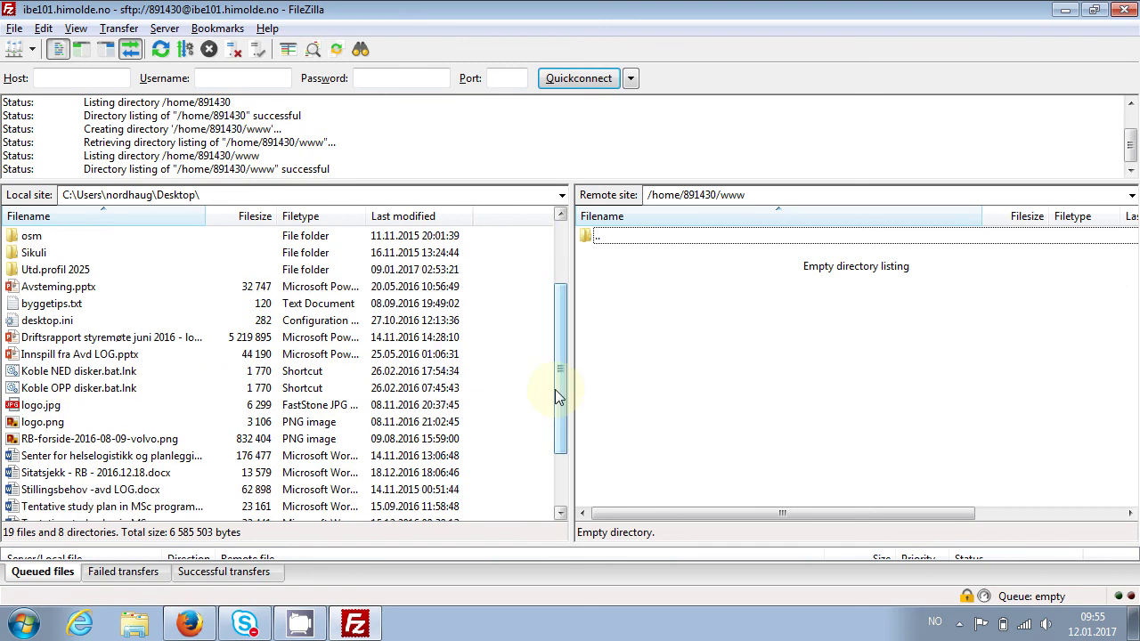
{"action": "left_click", "coordinate": [36, 406]}
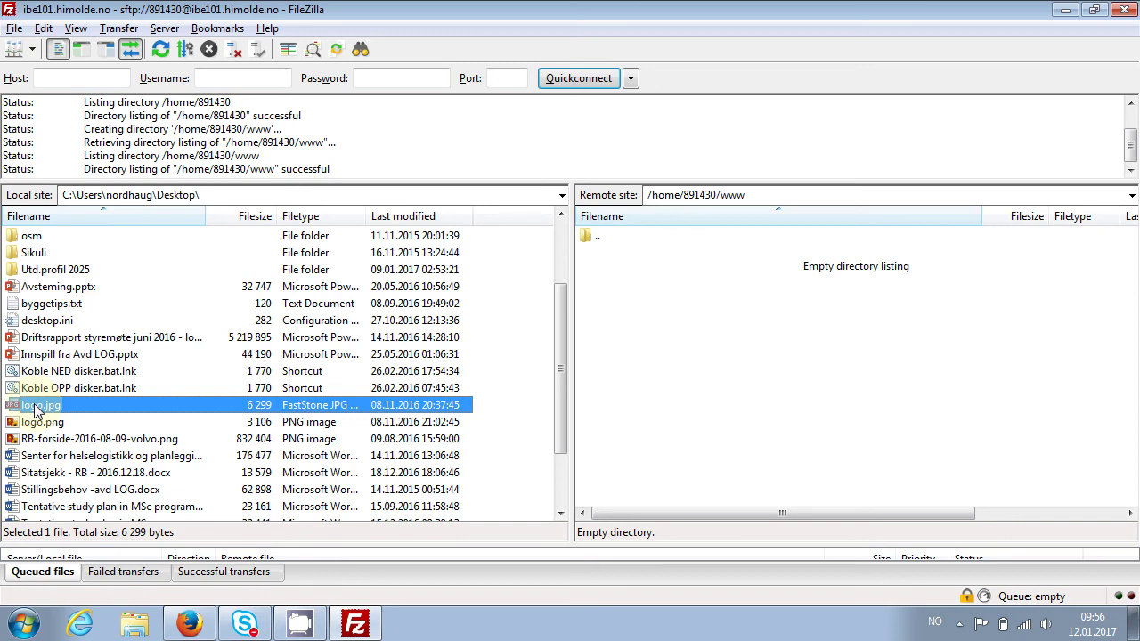
{"action": "right_click", "coordinate": [37, 410]}
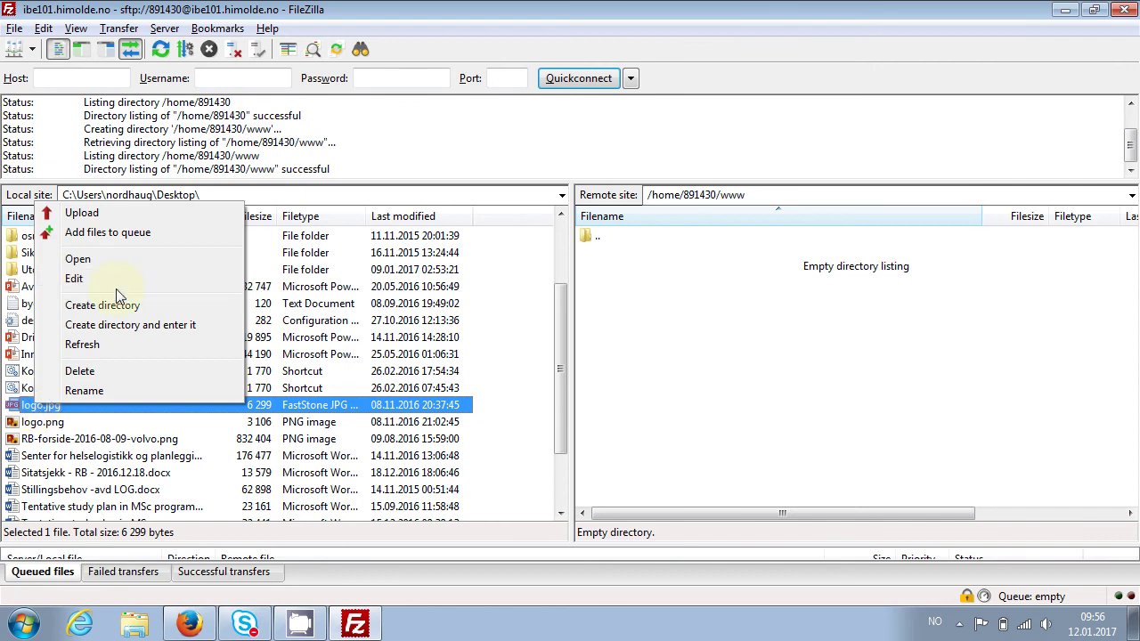
{"action": "left_click", "coordinate": [498, 405]}
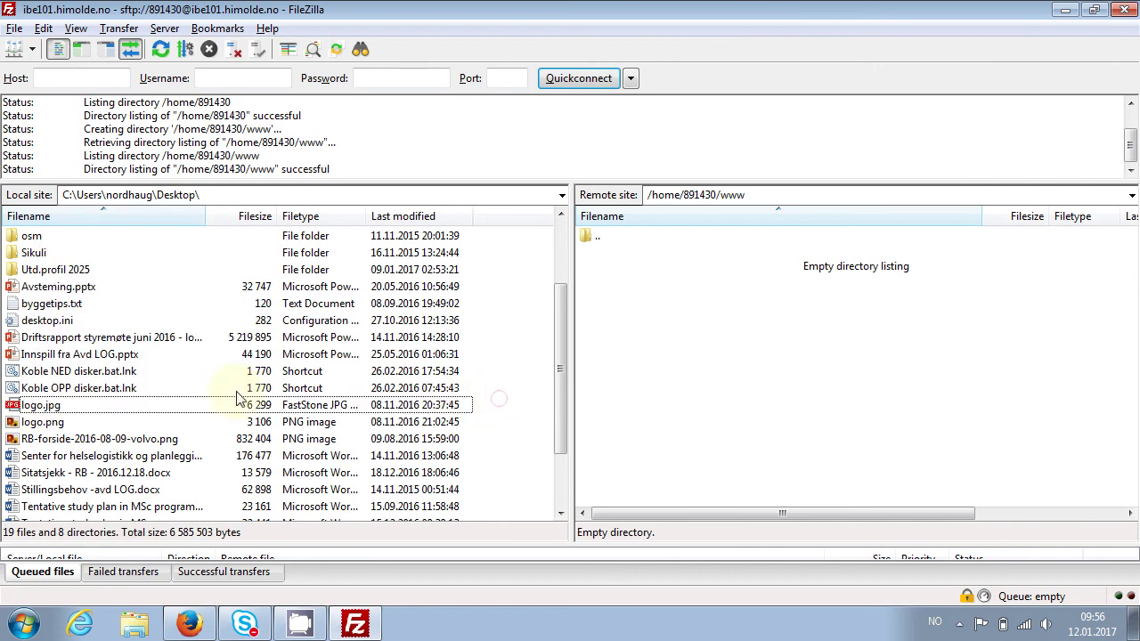
{"action": "left_click_drag", "start_coordinate": [40, 407], "coordinate": [656, 401]}
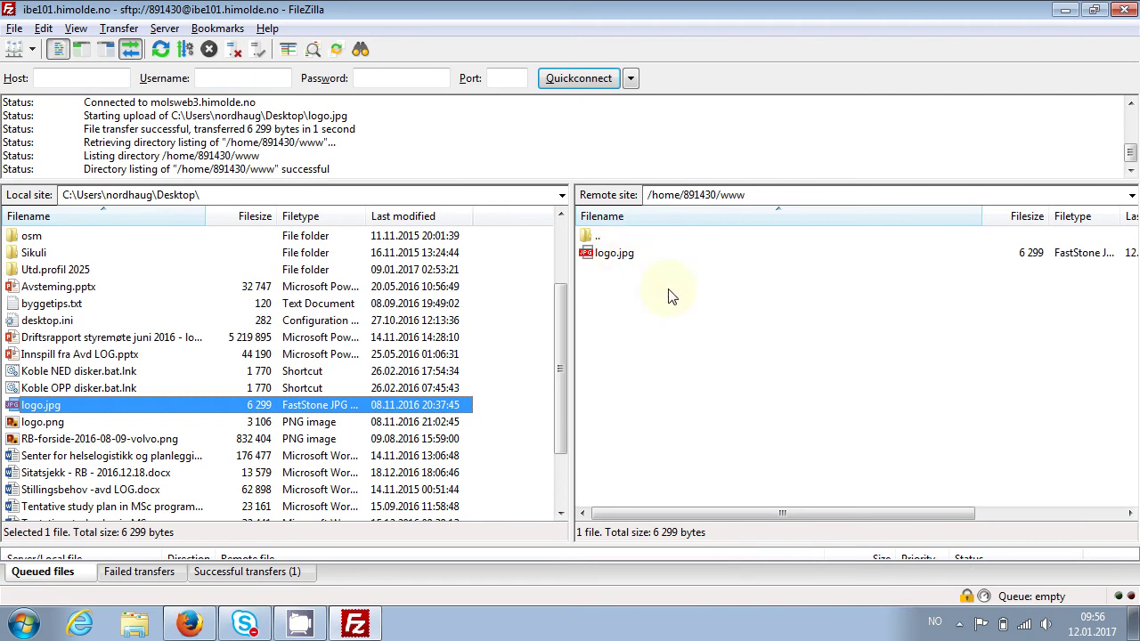
- Switch to Firefox, reload the account's home page on ibe101.himolde.no and open logo.jpg from it
{"action": "key", "text": "alt+Tab"}
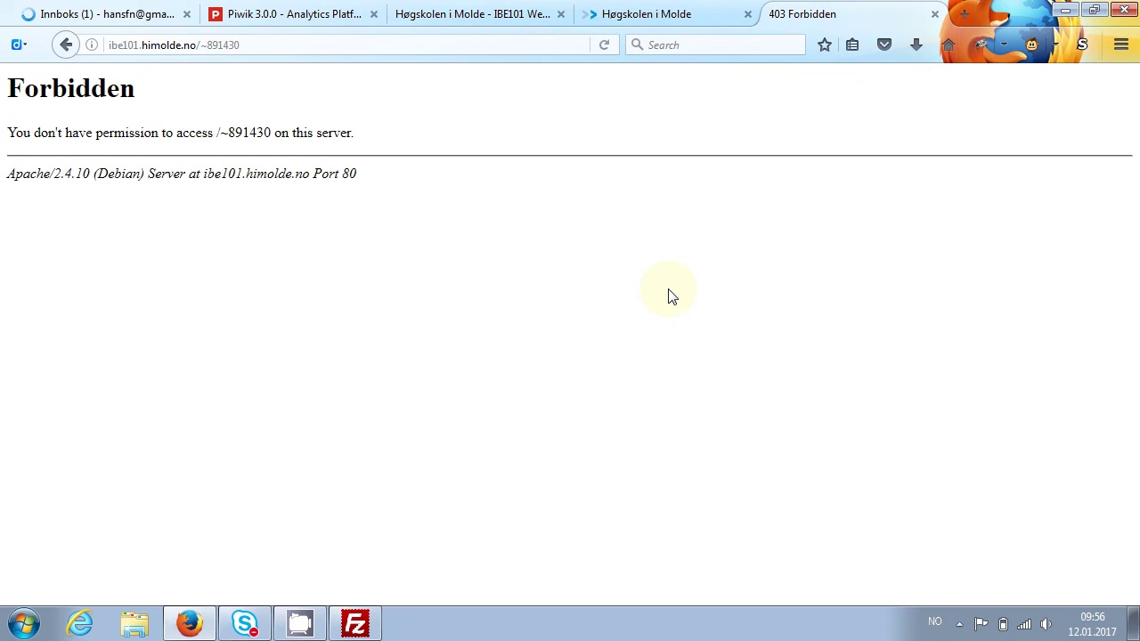
{"action": "key", "text": "F5"}
{"action": "left_click", "coordinate": [440, 42]}
{"action": "left_click", "coordinate": [441, 42]}
{"action": "type", "text": "l"}
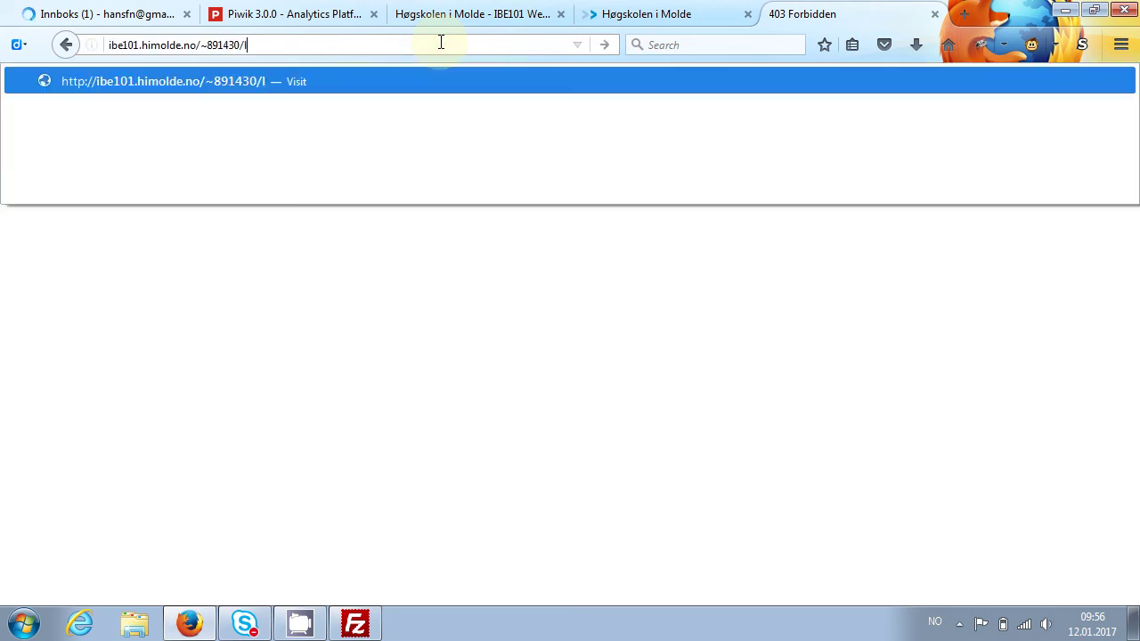
{"action": "type", "text": "ogo.jp"}
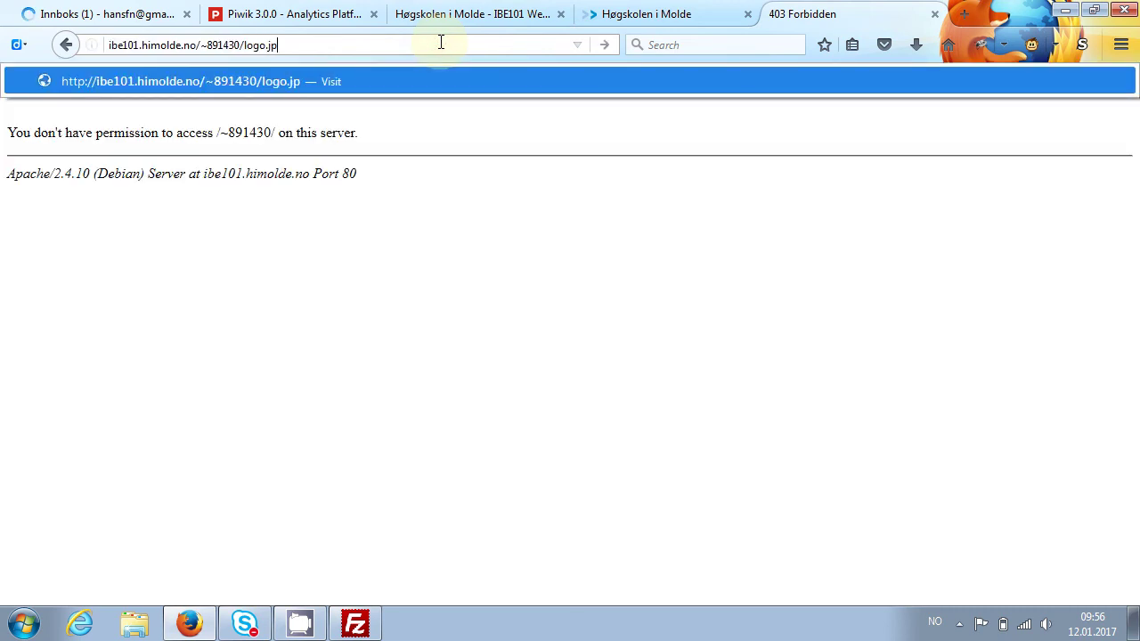
{"action": "type", "text": "g"}
{"action": "key", "text": "Return"}
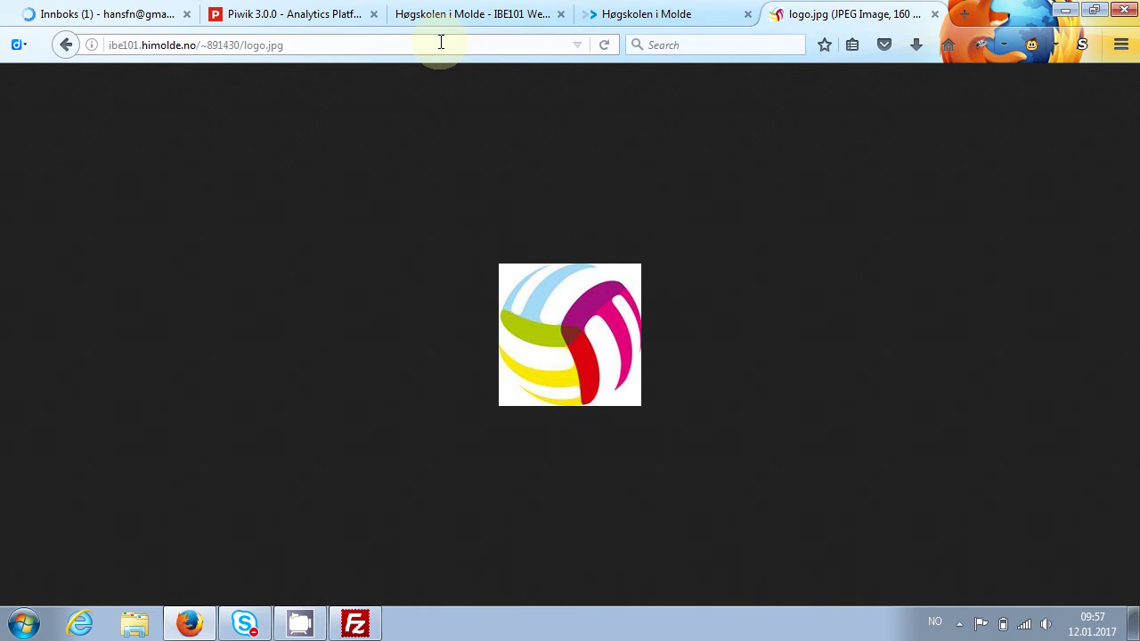
- Remove logo.jpg from the web address and load the account's root folder
{"action": "left_click", "coordinate": [441, 42]}
{"action": "key", "text": "BackSpace"}
{"action": "key", "text": "BackSpace"}
{"action": "key", "text": "BackSpace"}
{"action": "key", "text": "BackSpace"}
{"action": "key", "text": "BackSpace"}
{"action": "key", "text": "BackSpace"}
{"action": "key", "text": "BackSpace"}
{"action": "key", "text": "BackSpace"}
{"action": "key", "text": "Return"}
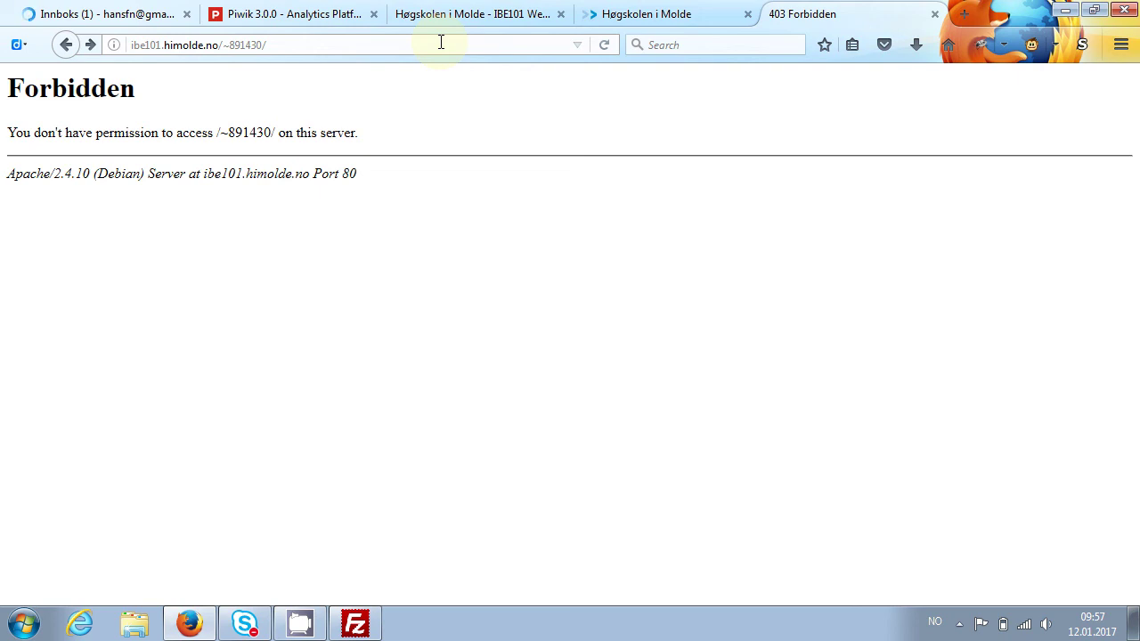
- Load logo.jpg from the account's web folder again
{"action": "left_click", "coordinate": [441, 42]}
{"action": "left_click", "coordinate": [440, 42]}
{"action": "type", "text": "lo"}
{"action": "key", "text": "Return"}
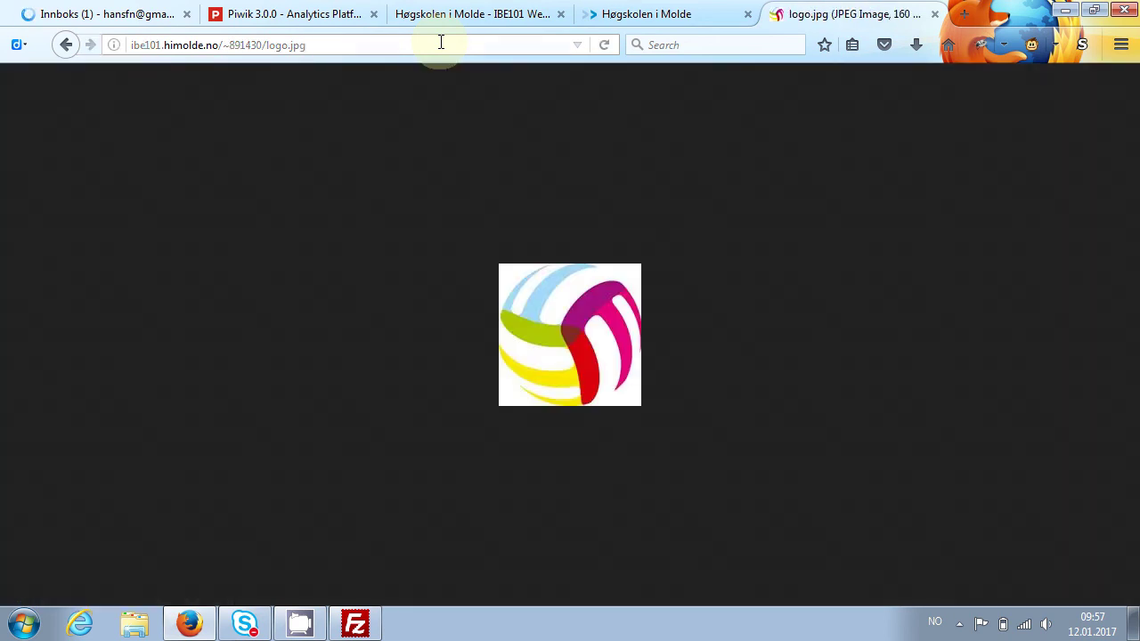
- Replace logo.jpg in the web address with the subfolder path mappe/per.jpg
{"action": "left_click", "coordinate": [440, 42]}
{"action": "left_click", "coordinate": [441, 42]}
{"action": "key", "text": "BackSpace"}
{"action": "key", "text": "BackSpace"}
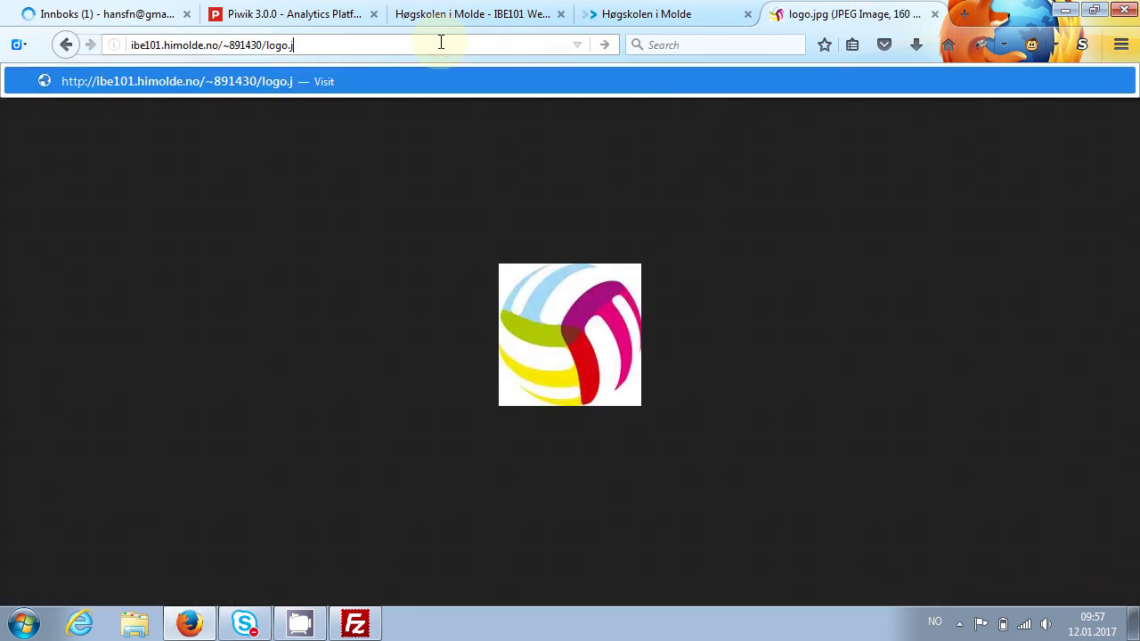
{"action": "key", "text": "BackSpace"}
{"action": "key", "text": "BackSpace"}
{"action": "key", "text": "BackSpace"}
{"action": "key", "text": "BackSpace"}
{"action": "key", "text": "BackSpace"}
{"action": "key", "text": "BackSpace"}
{"action": "type", "text": "mappe7/"}
{"action": "key", "text": "BackSpace"}
{"action": "key", "text": "BackSpace"}
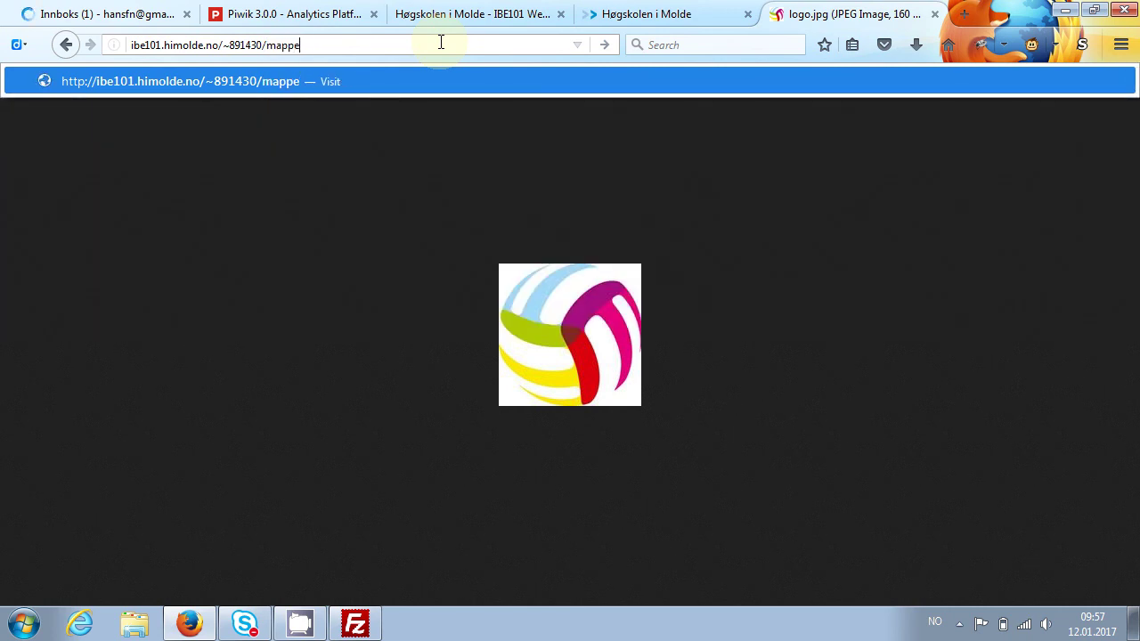
{"action": "type", "text": "/per.jpg"}
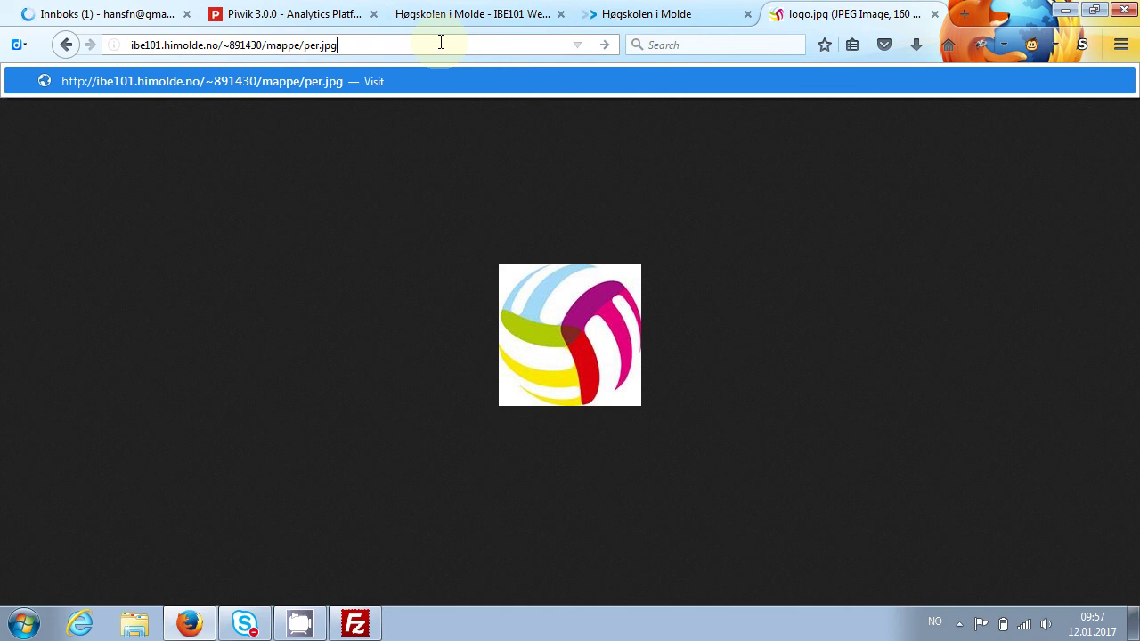
- Switch to FileZilla and close the program
{"action": "key", "text": "alt+Tab"}
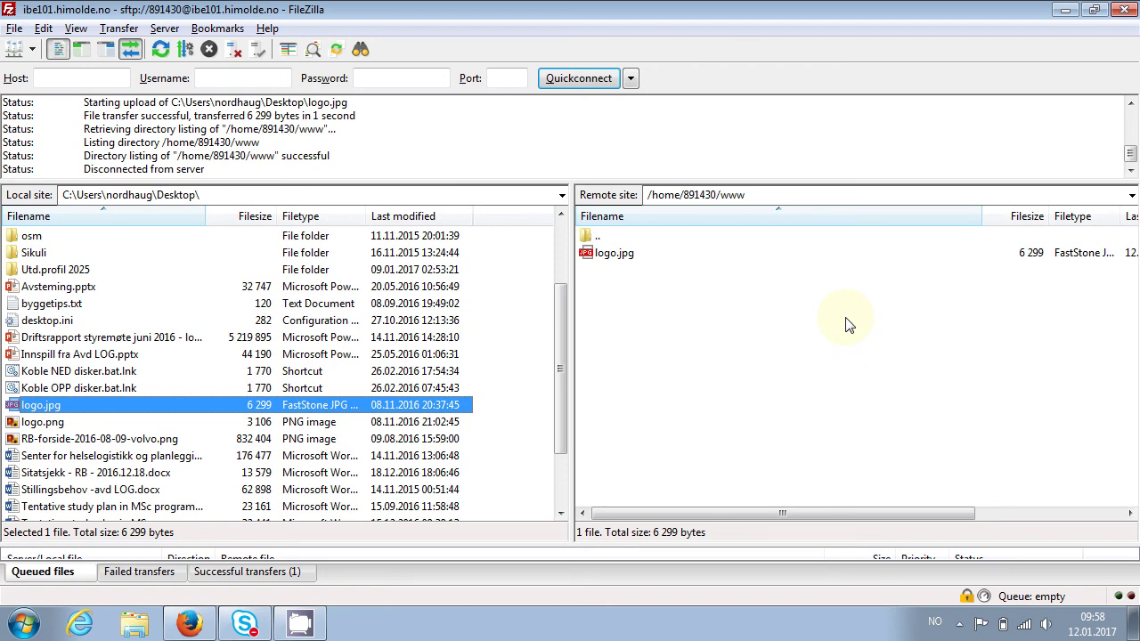
{"action": "key", "text": "alt+F4"}
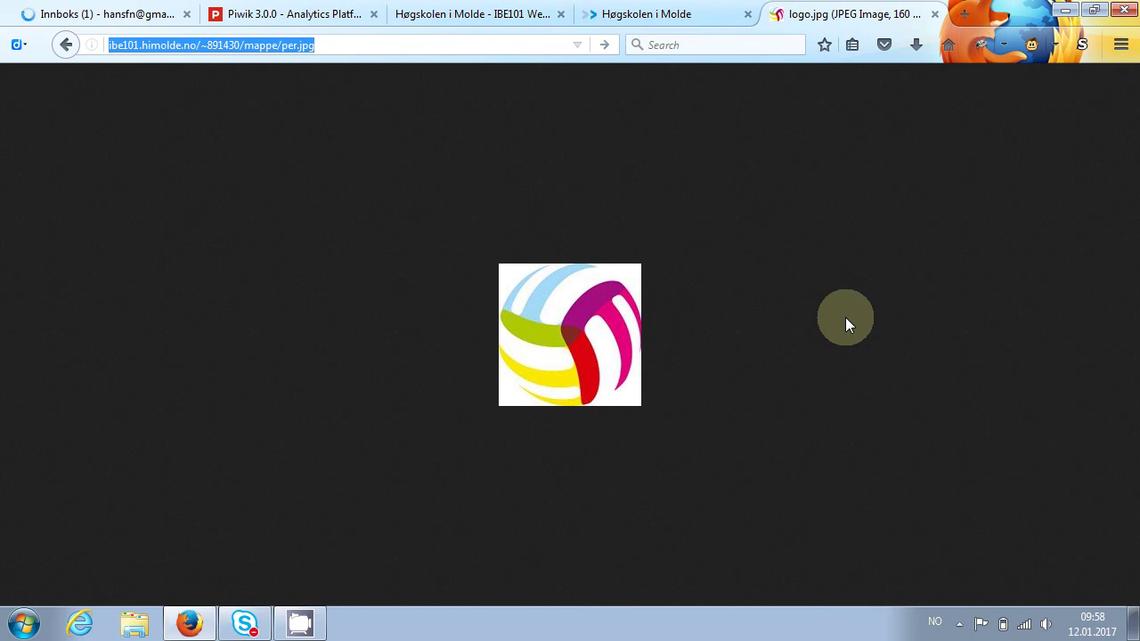
- Search the web for "rss"
{"action": "type", "text": "rss"}
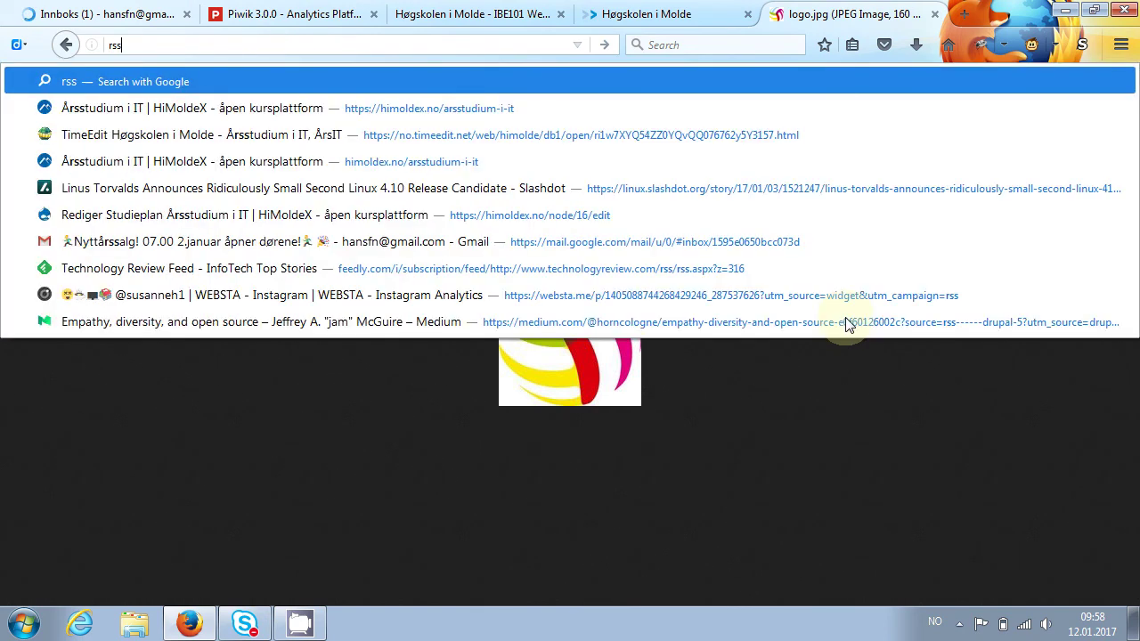
{"action": "key", "text": "Return"}
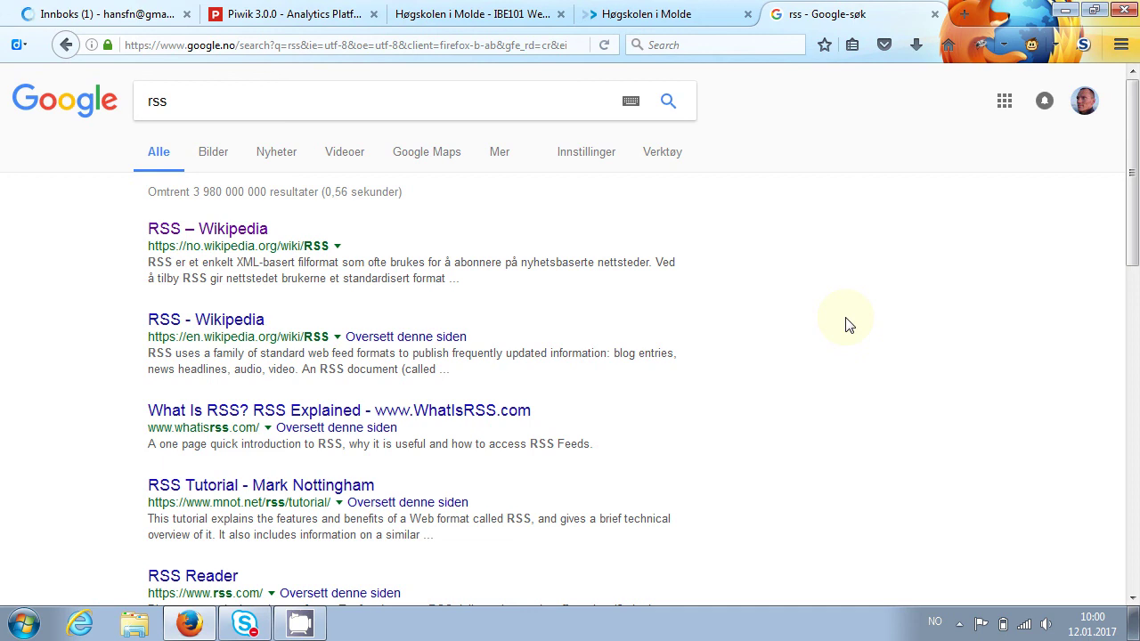
- Open feedly.com and look over the latest articles from all feeds and the suggested search topics
{"action": "key", "text": "ctrl+l"}
{"action": "type", "text": "feedly.com/"}
{"action": "key", "text": "Escape"}
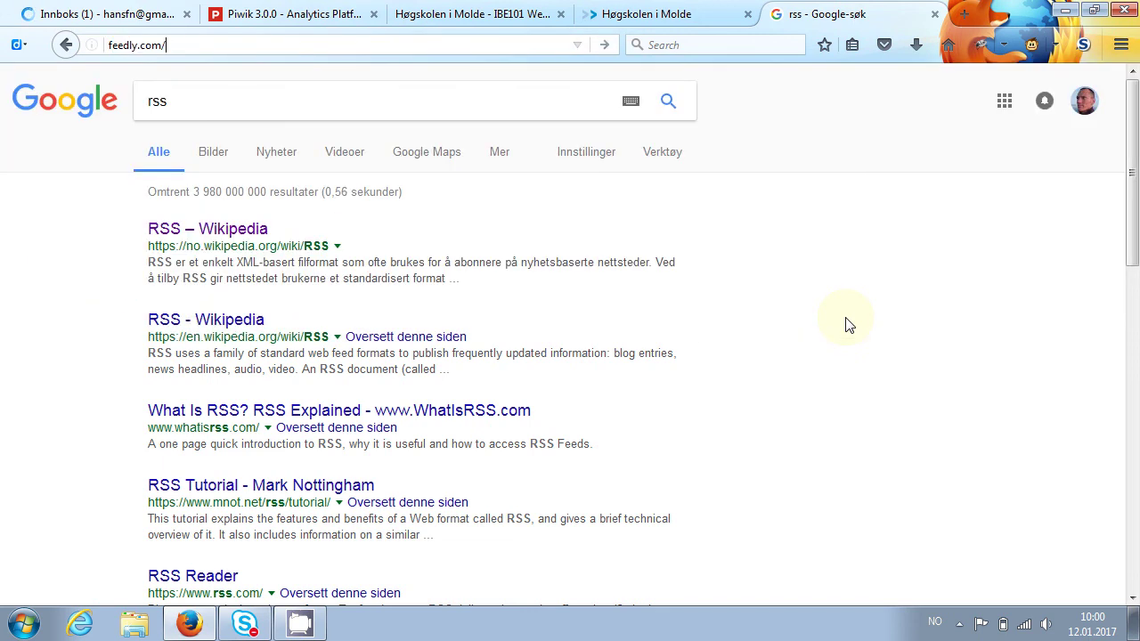
{"action": "key", "text": "Return"}
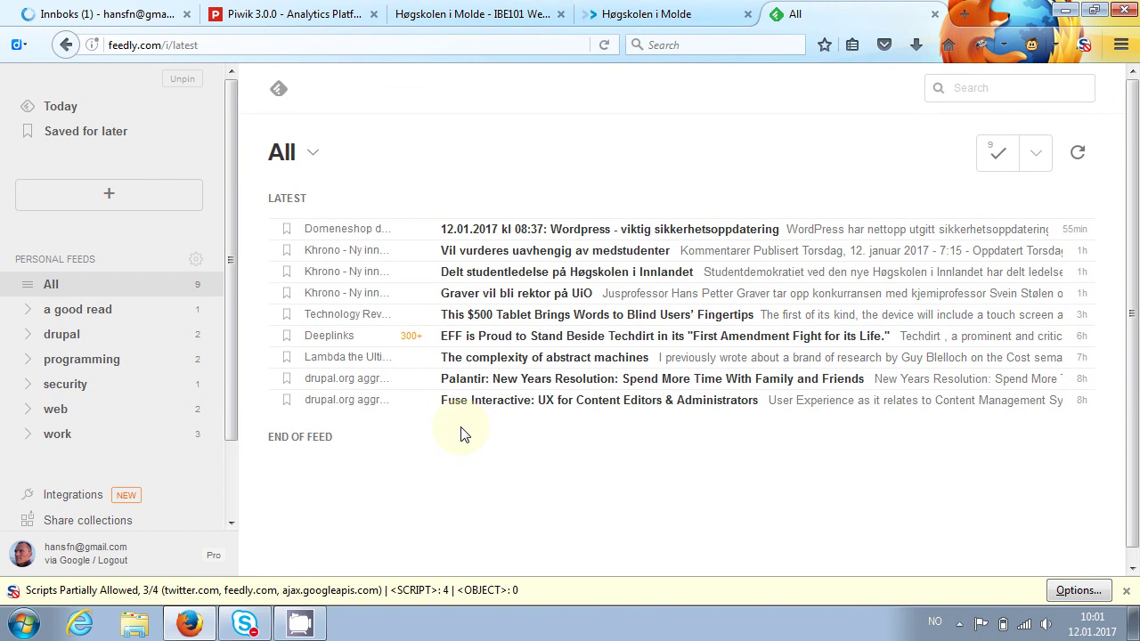
{"action": "scroll", "coordinate": [461, 434], "scroll_direction": "down", "scroll_amount": 1}
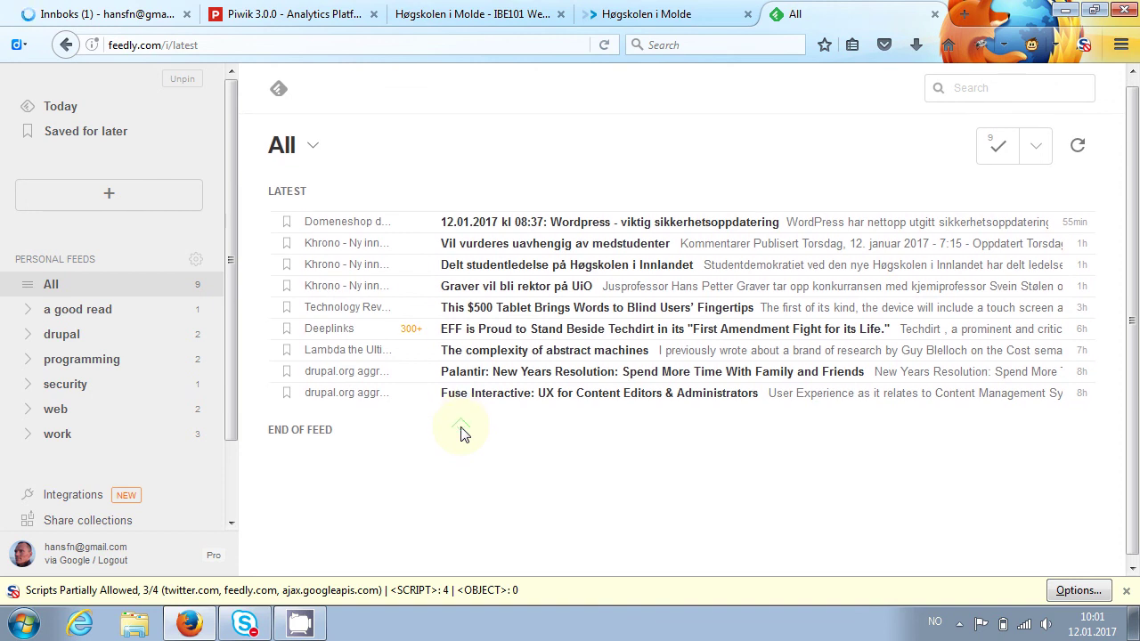
{"action": "left_click", "coordinate": [1022, 90]}
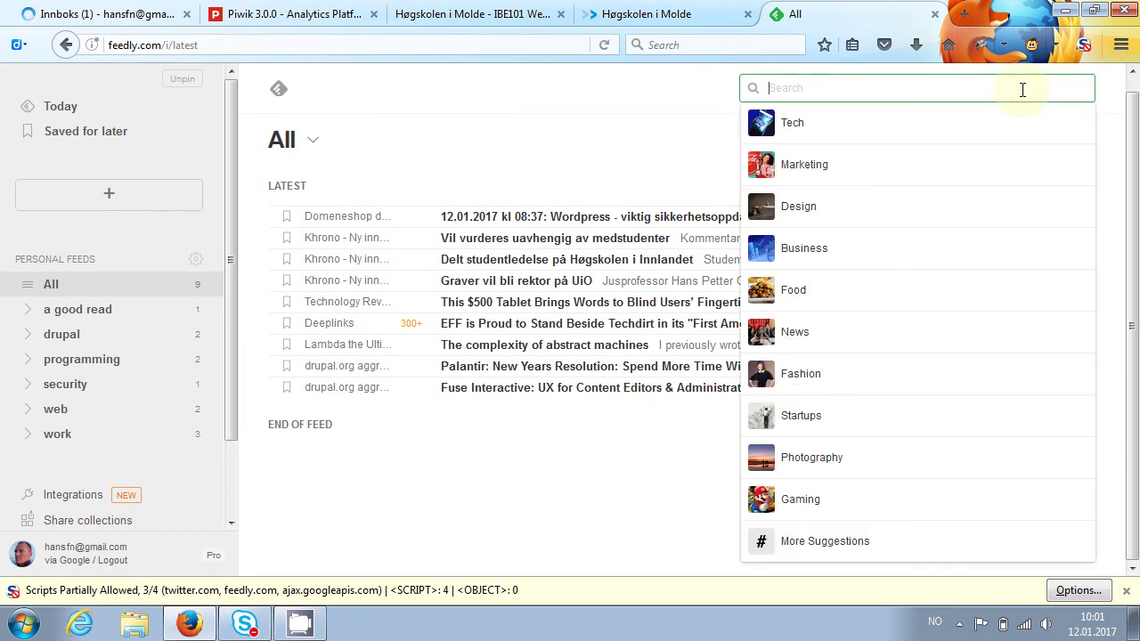
{"action": "key", "text": "Escape"}
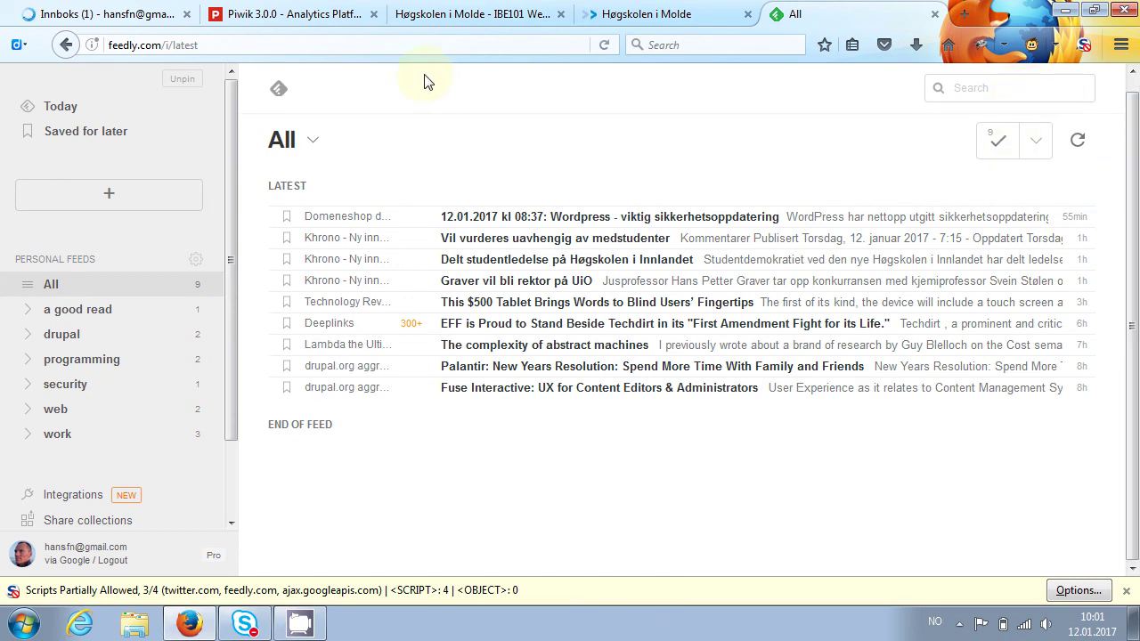
{"action": "scroll", "coordinate": [1124, 134], "scroll_direction": "up", "scroll_amount": 1}
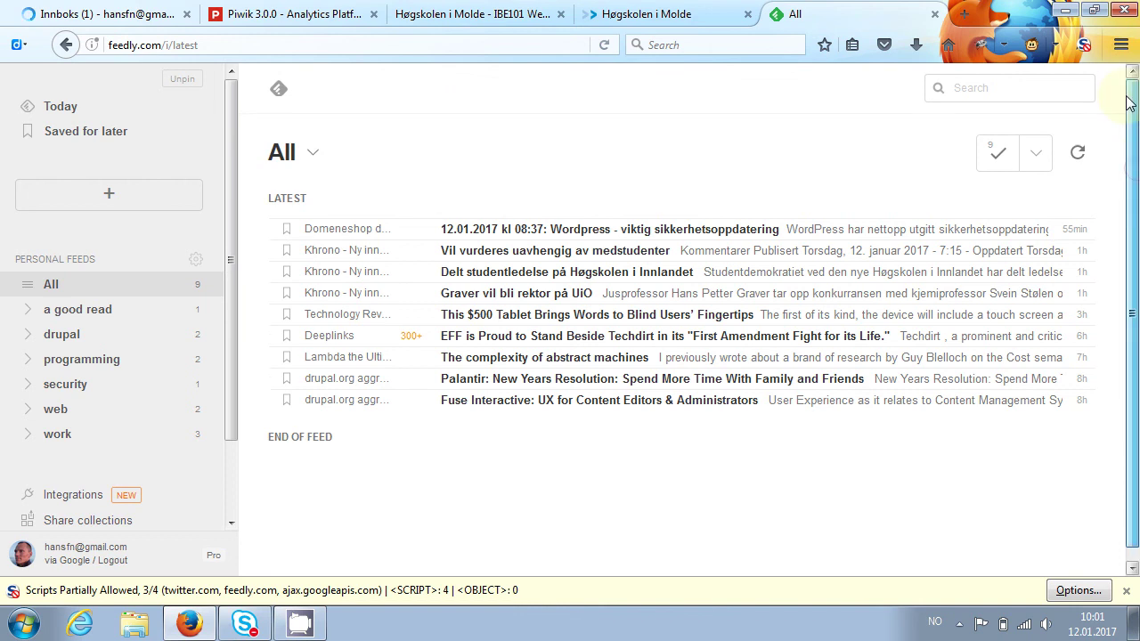
- Open panorama.himolde.no in a new browser tab and copy its web address
{"action": "left_click", "coordinate": [966, 14]}
{"action": "type", "text": "panorama.himolde.no/"}
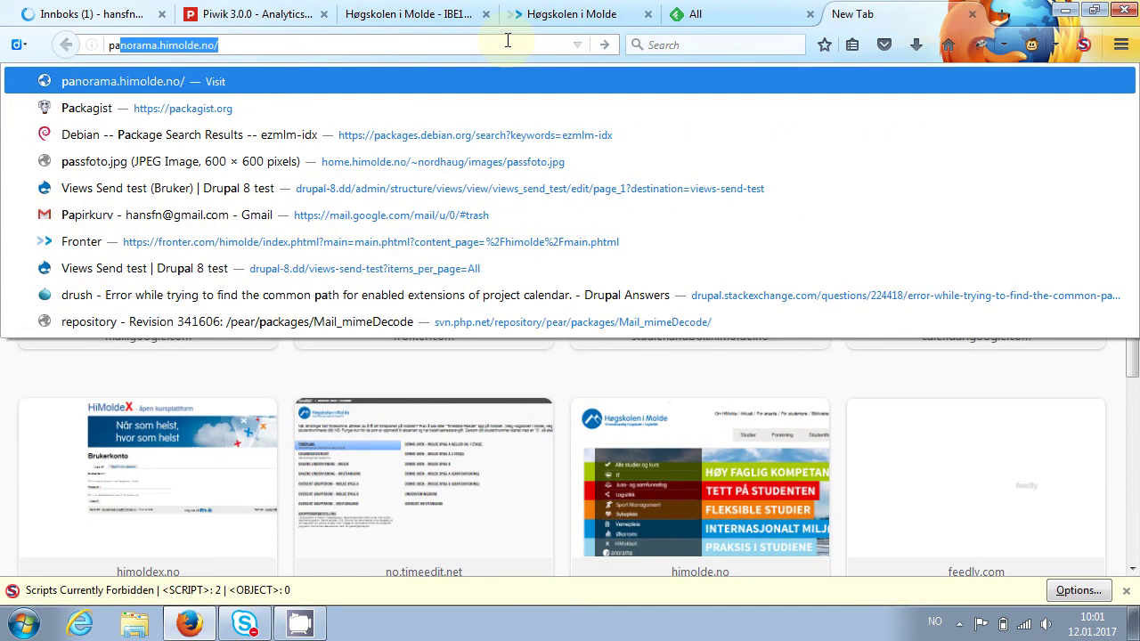
{"action": "key", "text": "Return"}
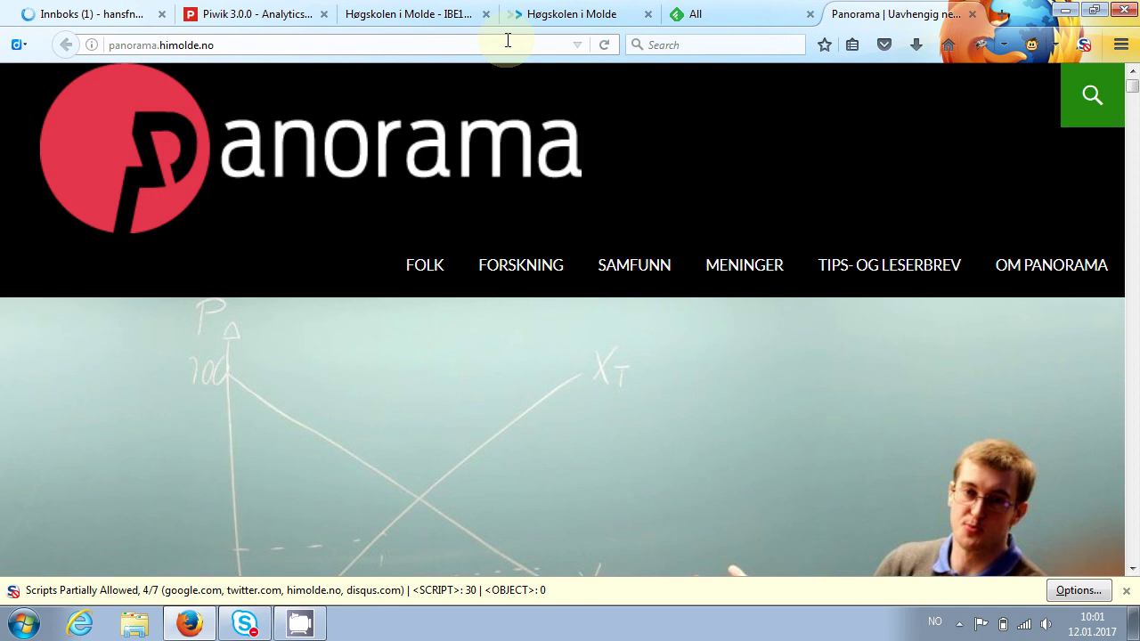
{"action": "left_click", "coordinate": [263, 43]}
{"action": "key", "text": "ctrl+c"}
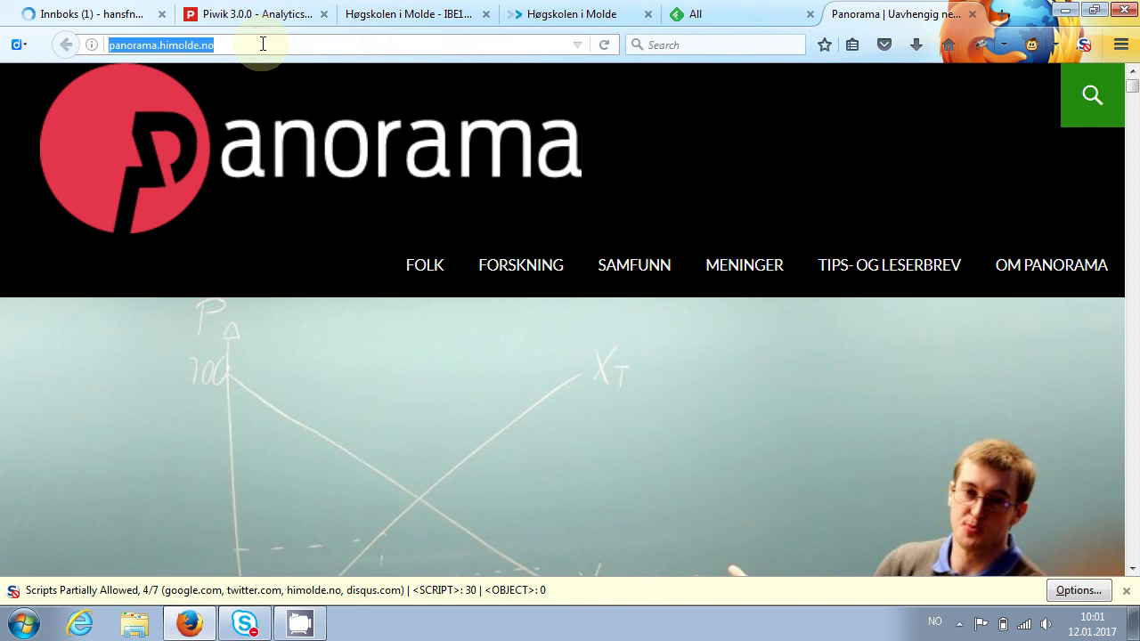
{"action": "left_click", "coordinate": [747, 10]}
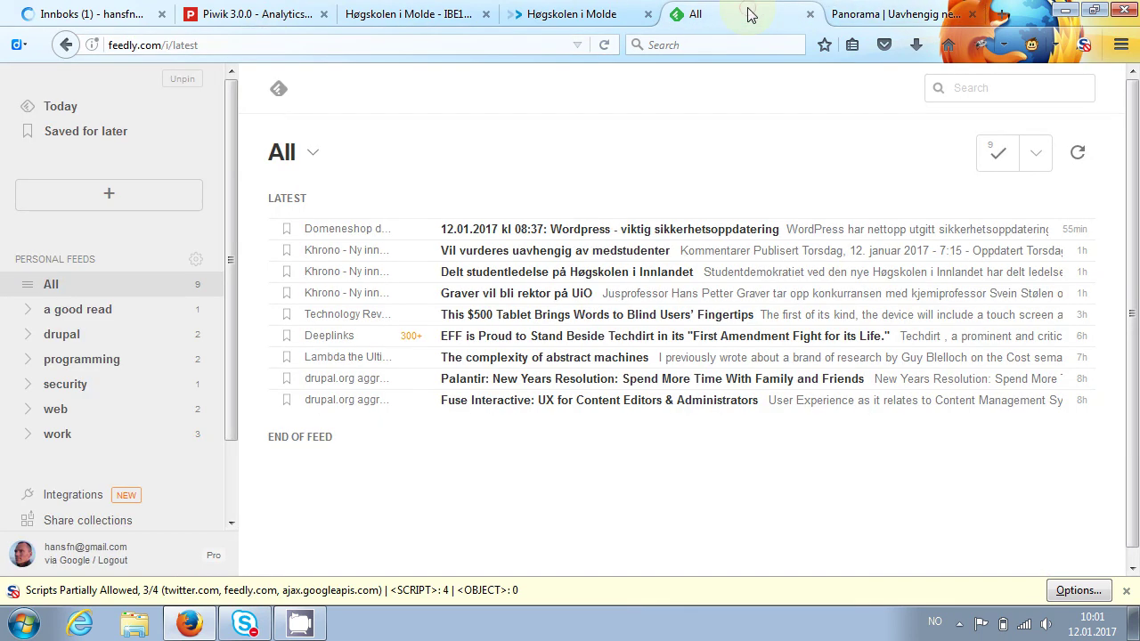
{"action": "left_click", "coordinate": [130, 188]}
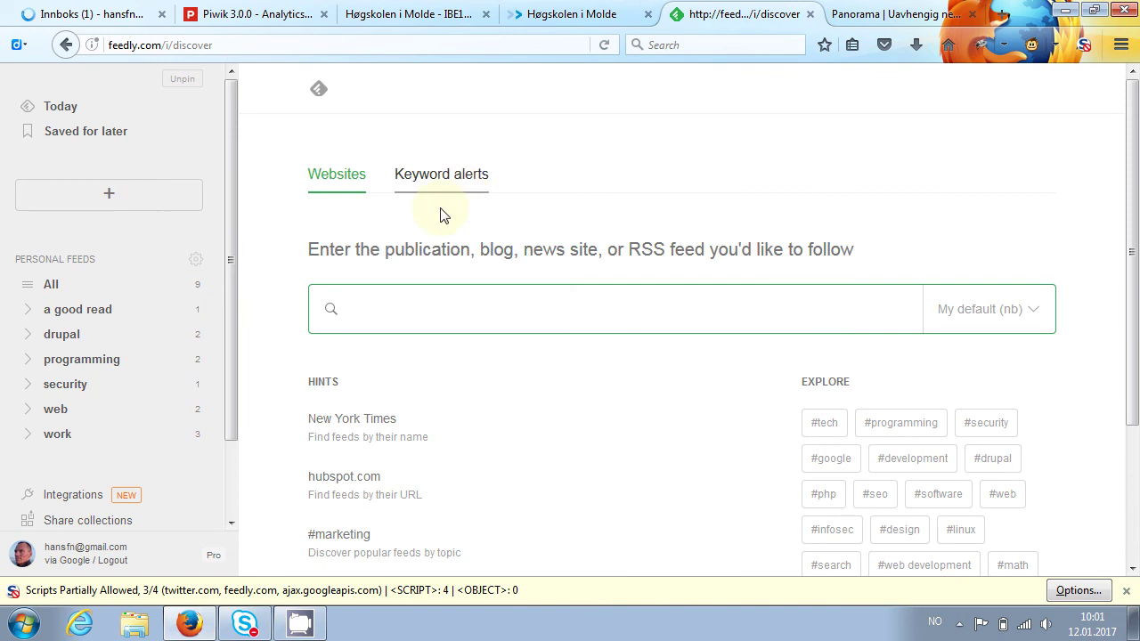
{"action": "left_click", "coordinate": [419, 293]}
{"action": "key", "text": "ctrl+v"}
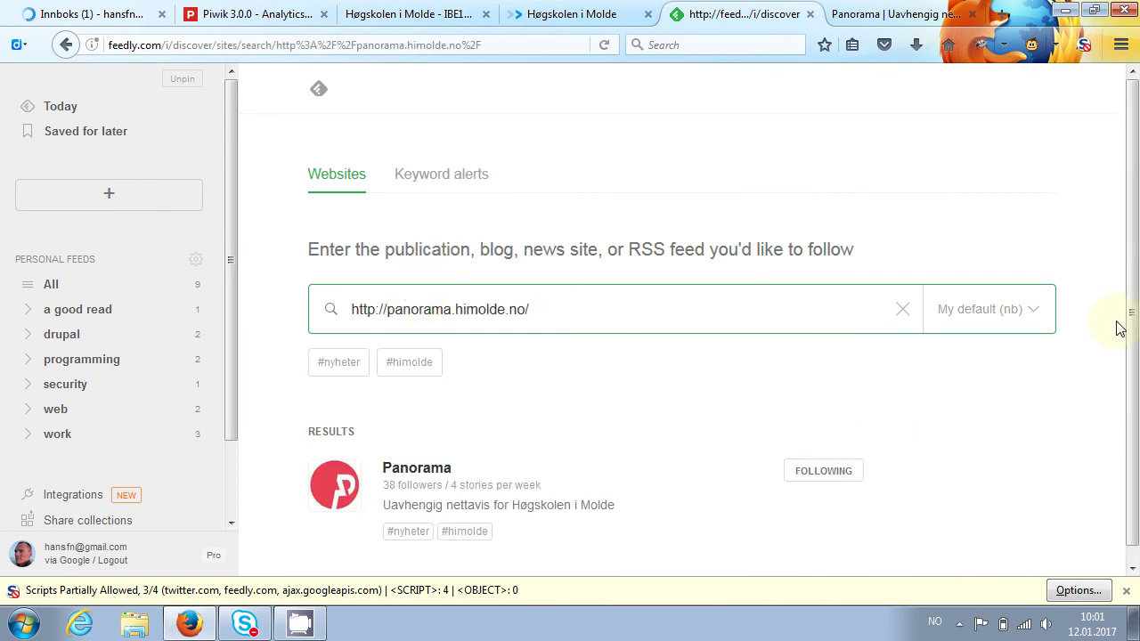
{"action": "scroll", "coordinate": [1119, 323], "scroll_direction": "down", "scroll_amount": 1}
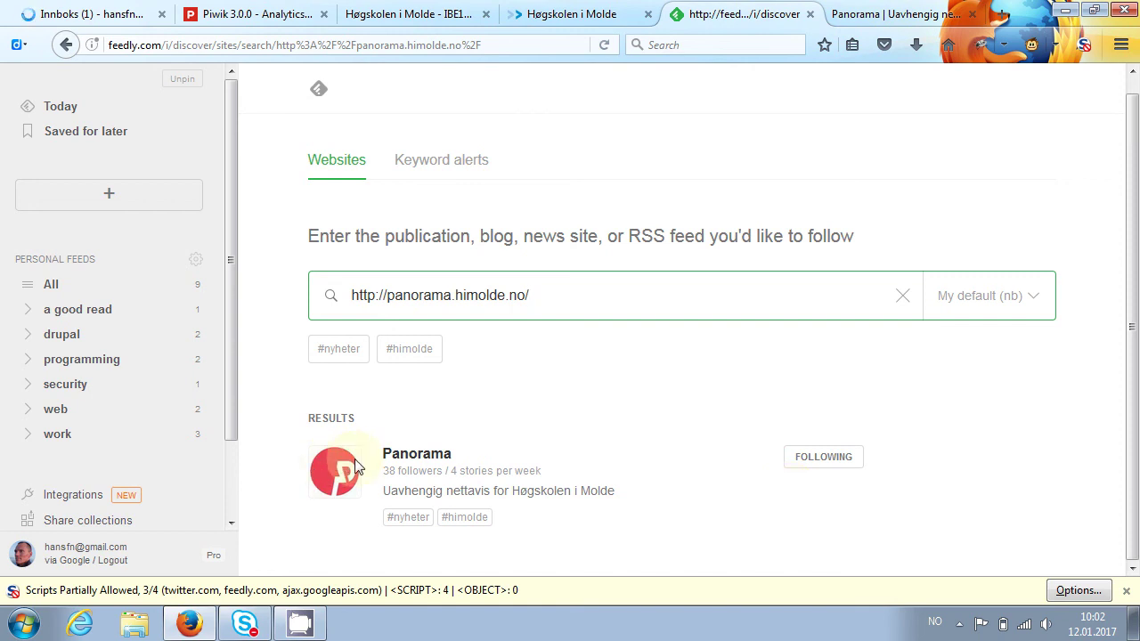
- Preview the Panorama feed from the search results, close it and return to the list of all feeds
{"action": "left_click", "coordinate": [416, 456]}
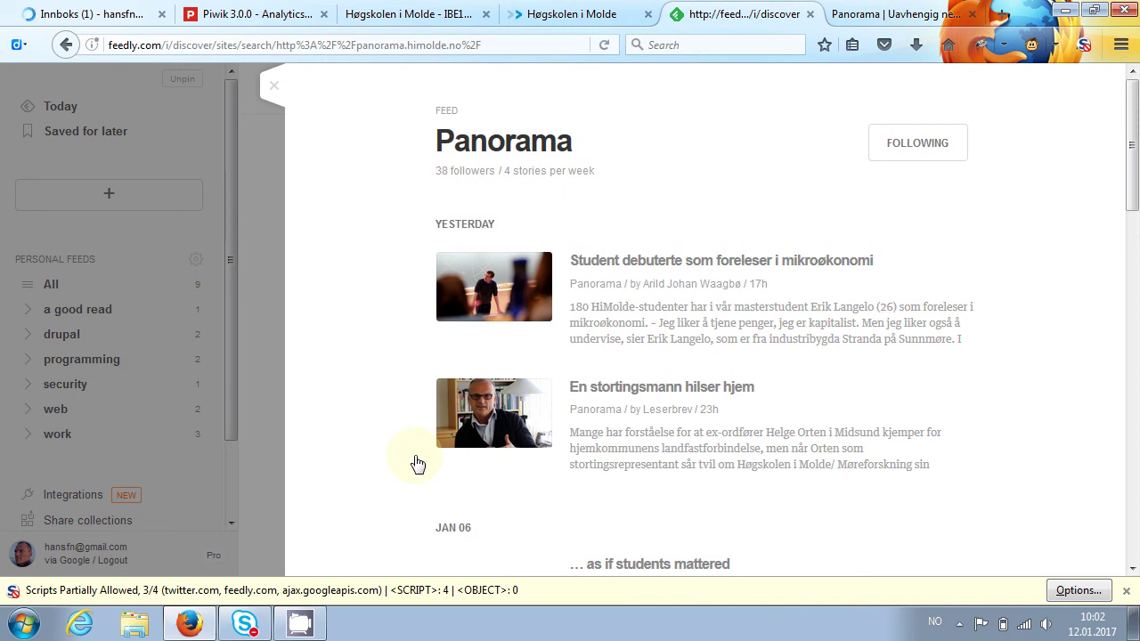
{"action": "key", "text": "Escape"}
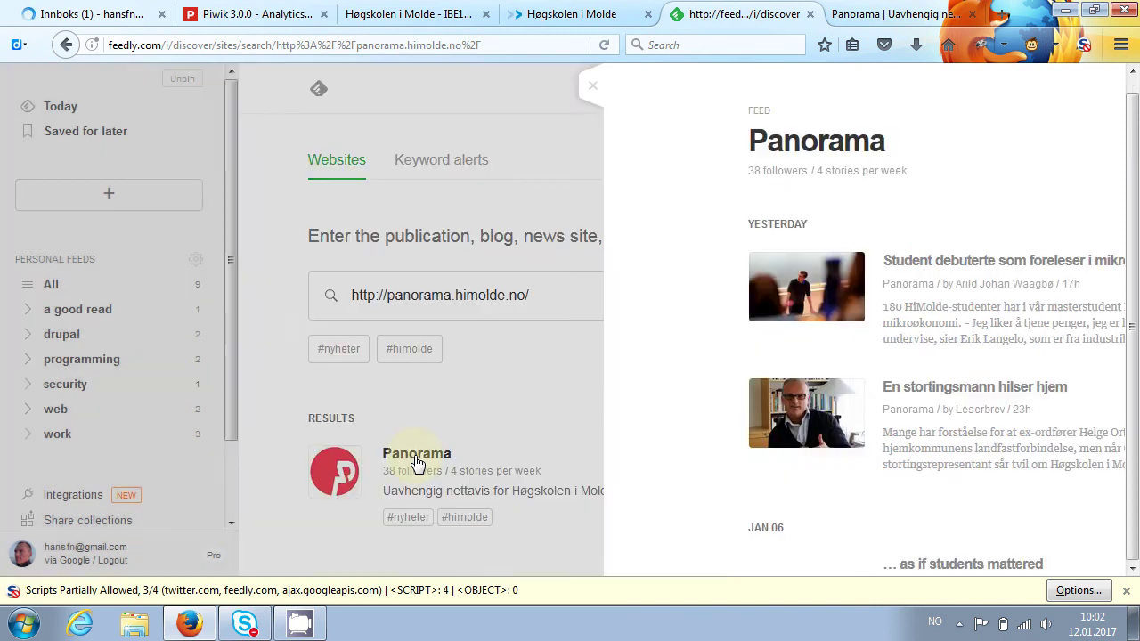
{"action": "left_click", "coordinate": [61, 284]}
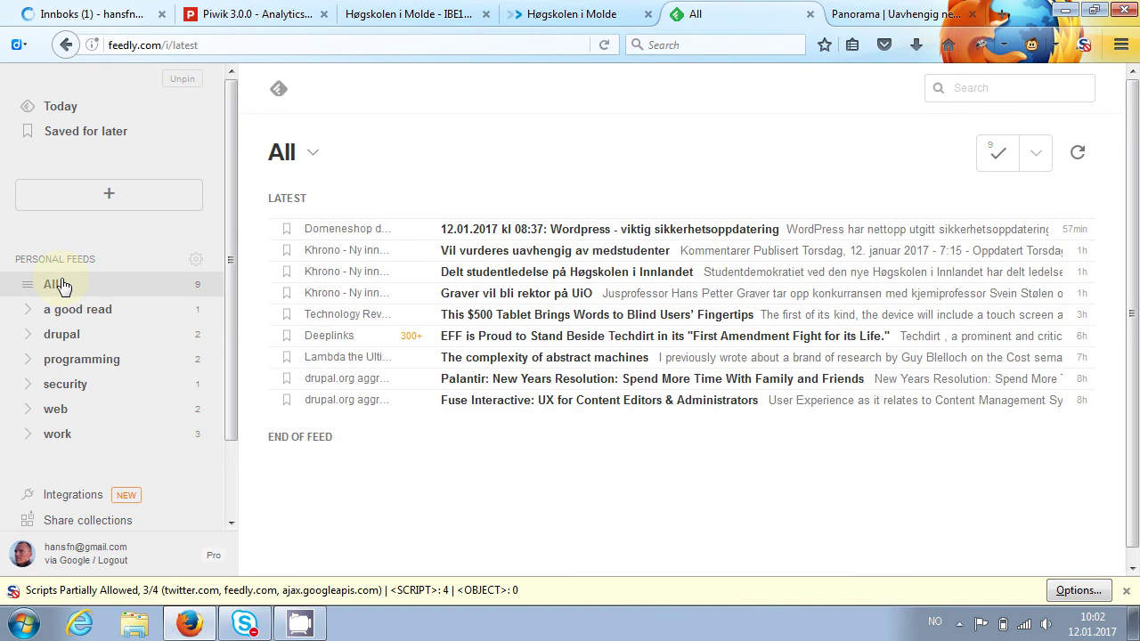
- Find the text "RSS" on the Panorama website, and close that browser tab
{"action": "left_click", "coordinate": [887, 25]}
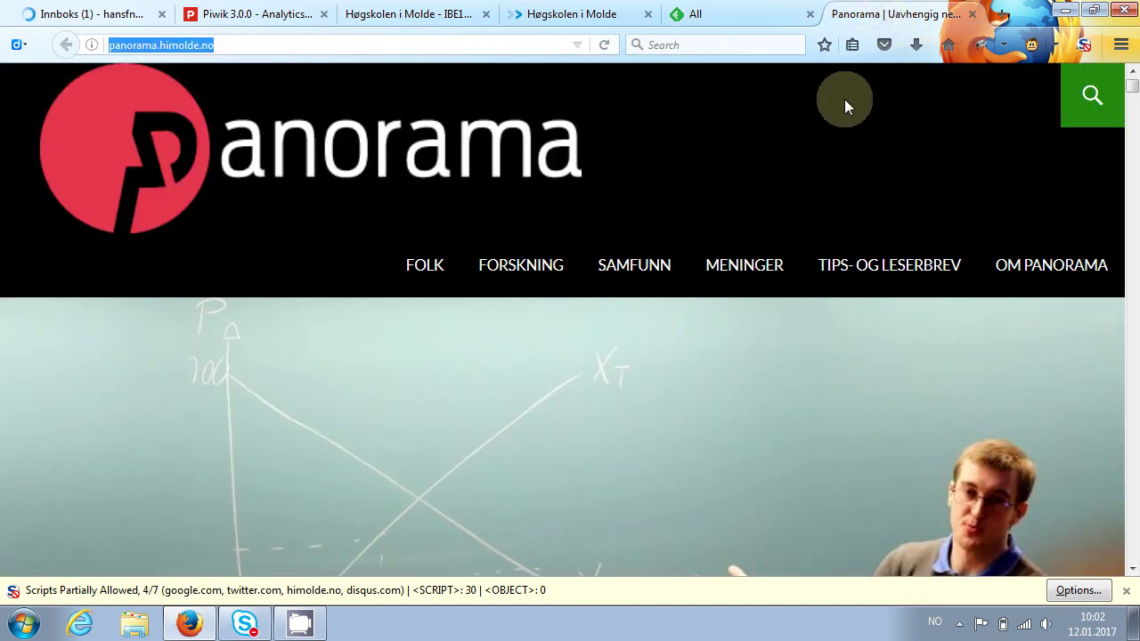
{"action": "key", "text": "ctrl+f"}
{"action": "type", "text": "RSS"}
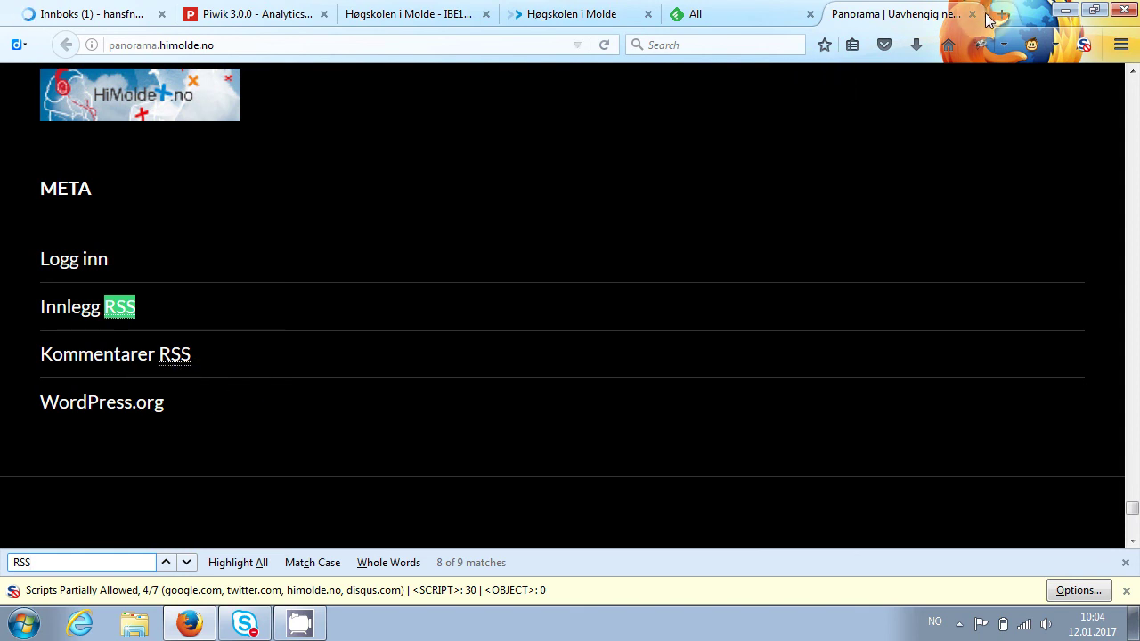
{"action": "middle_click", "coordinate": [844, 19]}
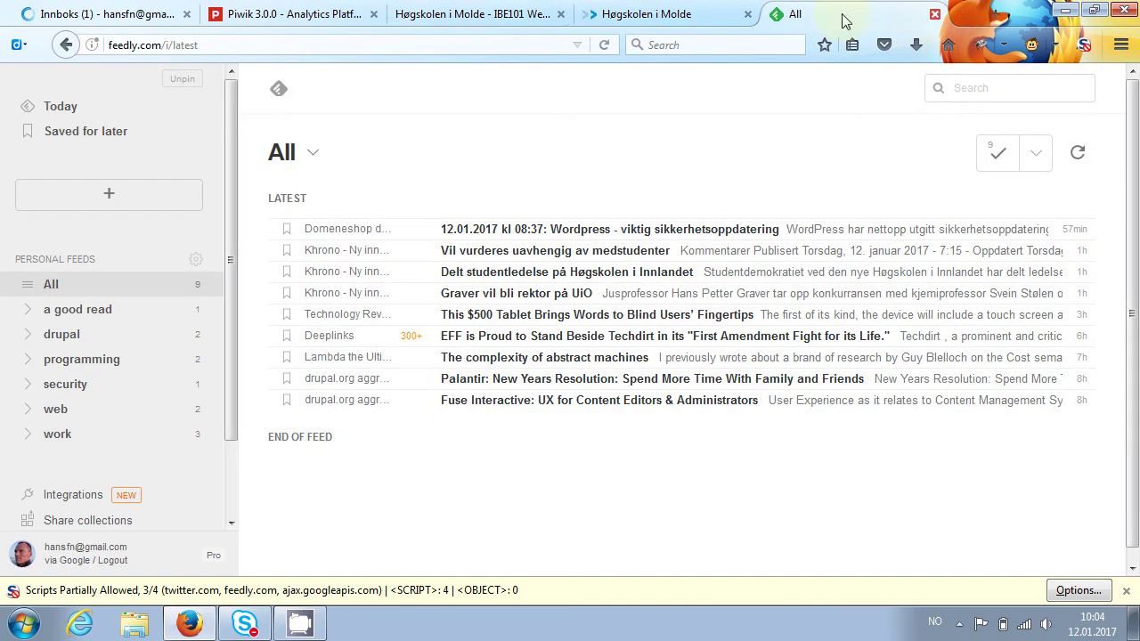
- Switch to Fronter and open the RSS source settings from the Dagens page
{"action": "left_click", "coordinate": [667, 17]}
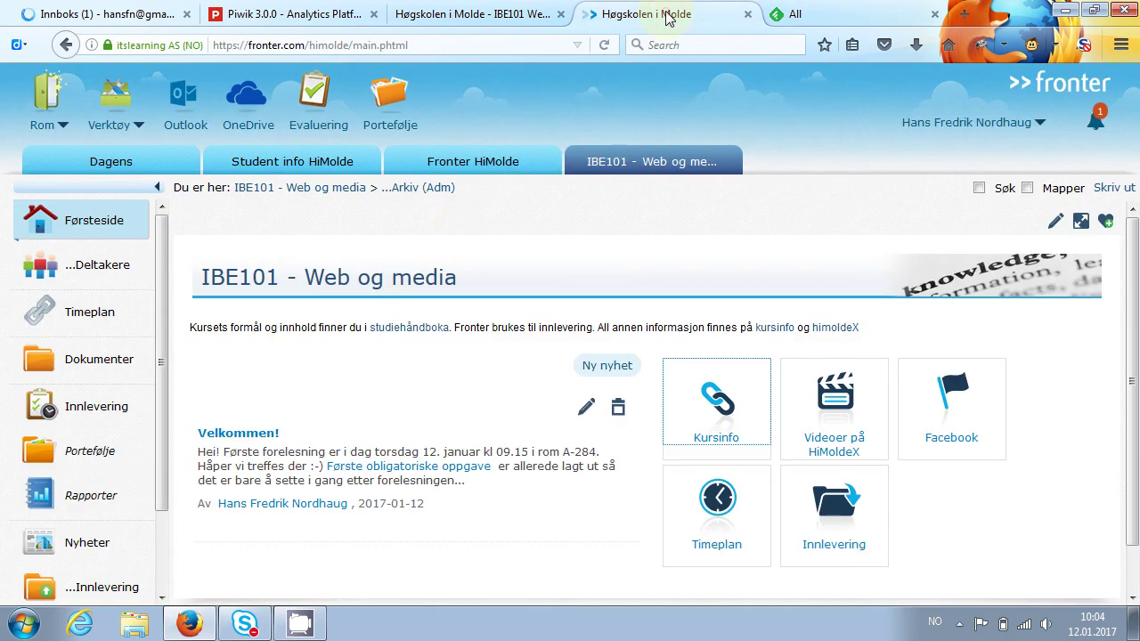
{"action": "left_click", "coordinate": [126, 165]}
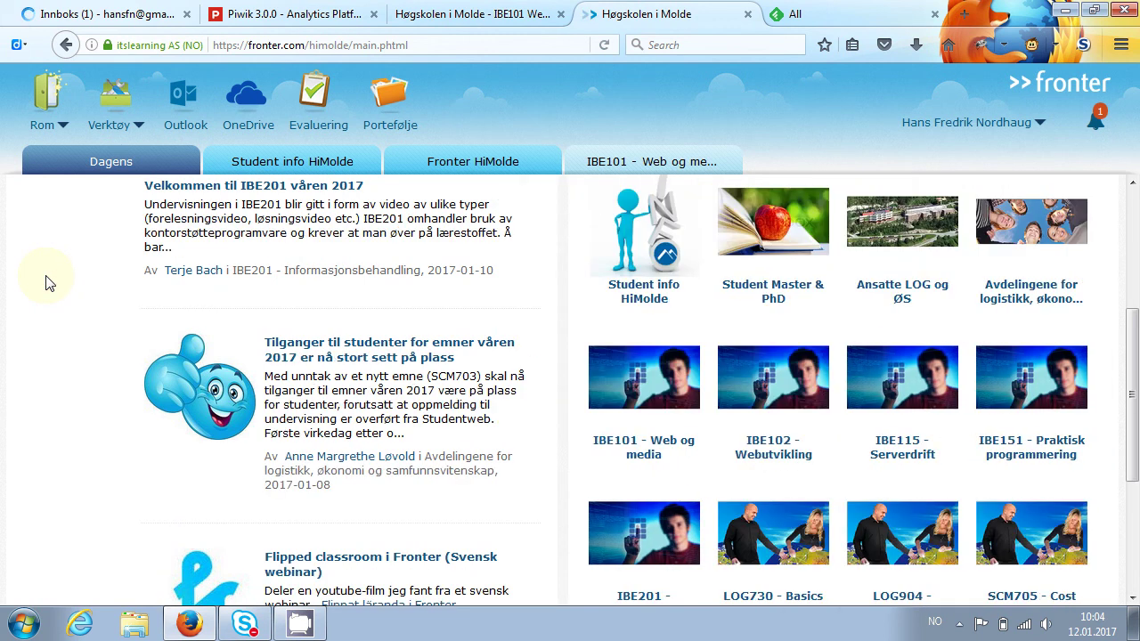
{"action": "scroll", "coordinate": [49, 282], "scroll_direction": "down", "scroll_amount": 5}
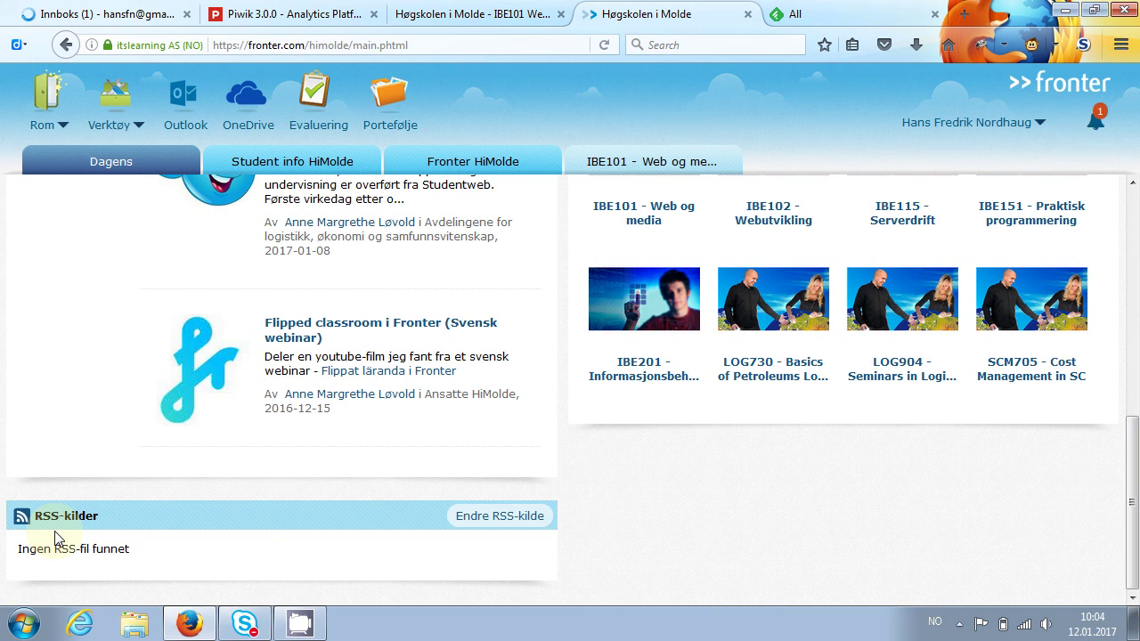
{"action": "left_click", "coordinate": [502, 520]}
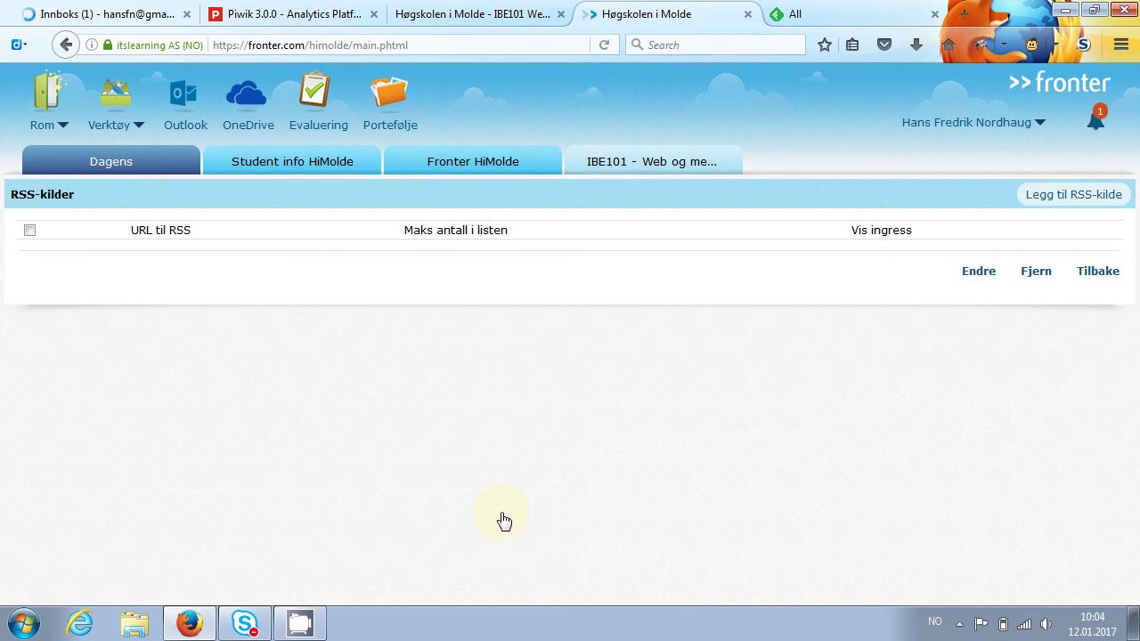
- Load panorama.himolde.no in the browser tab that shows Feedly
{"action": "left_click", "coordinate": [880, 11]}
{"action": "left_click", "coordinate": [408, 52]}
{"action": "type", "text": "p"}
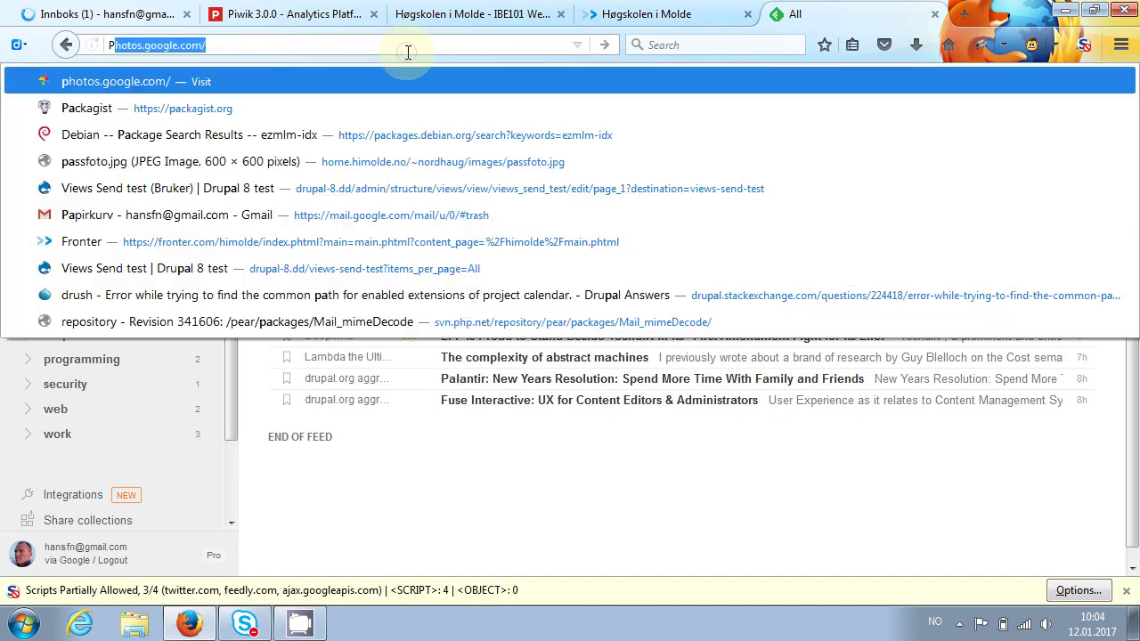
{"action": "type", "text": "a"}
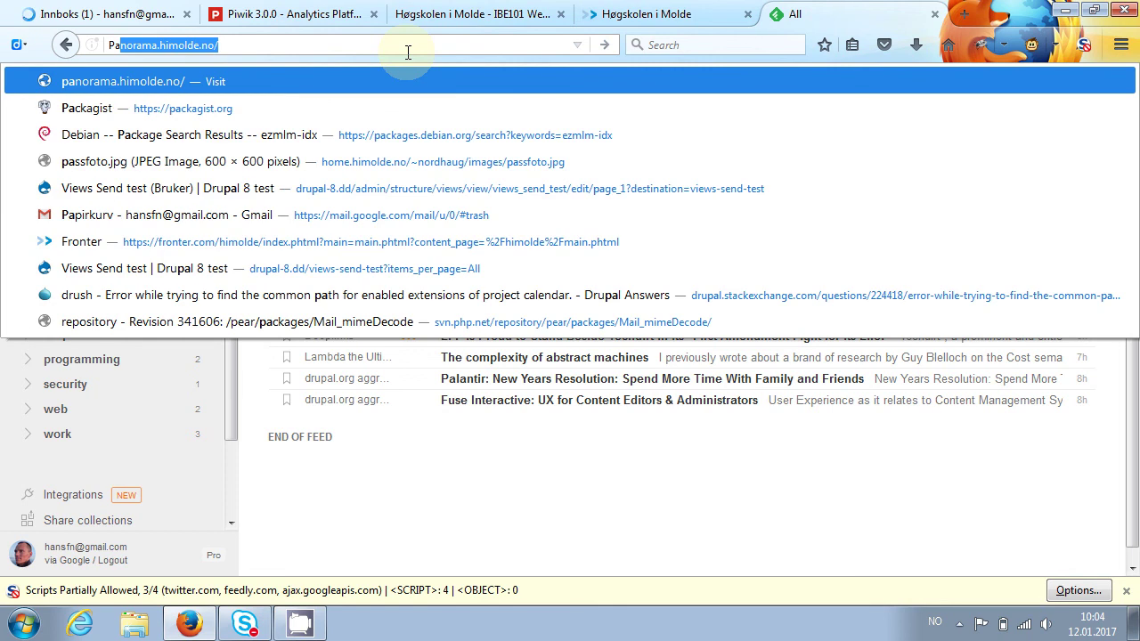
{"action": "key", "text": "Return"}
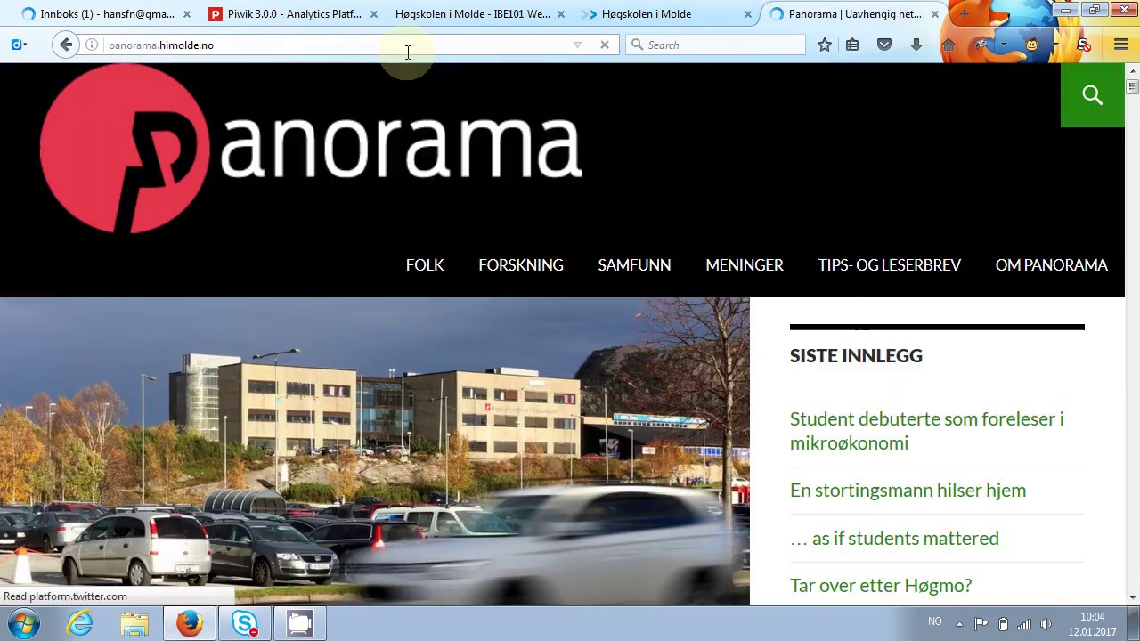
- Find "rss" on the Panorama page and copy the link address of Innlegg RSS
{"action": "key", "text": "ctrl+f"}
{"action": "type", "text": "rss"}
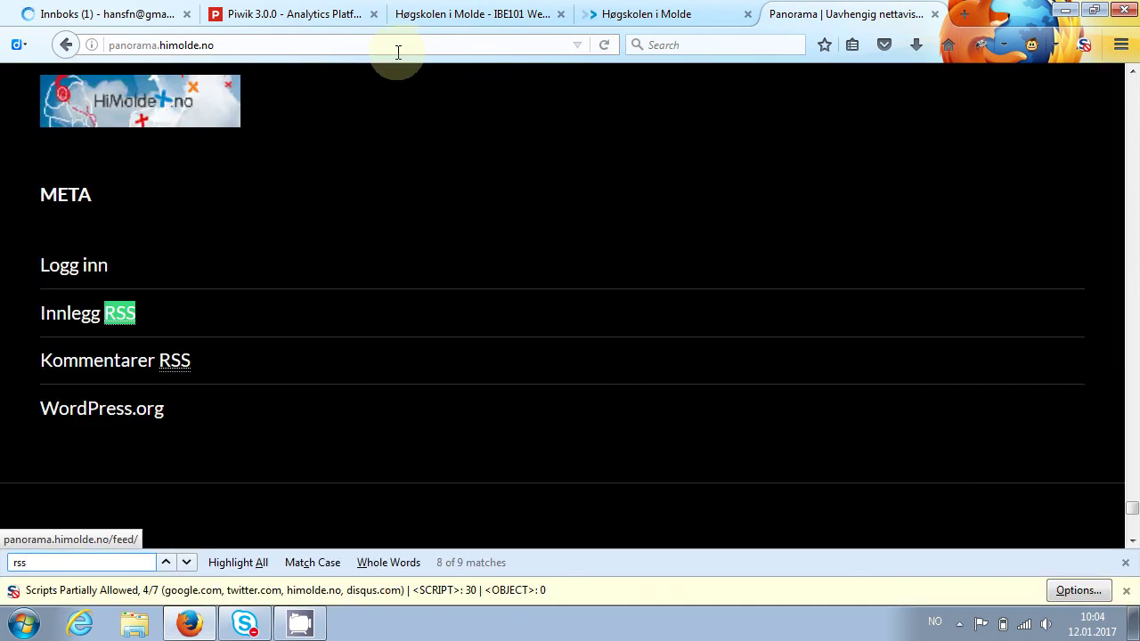
{"action": "right_click", "coordinate": [105, 318]}
{"action": "left_click", "coordinate": [162, 398]}
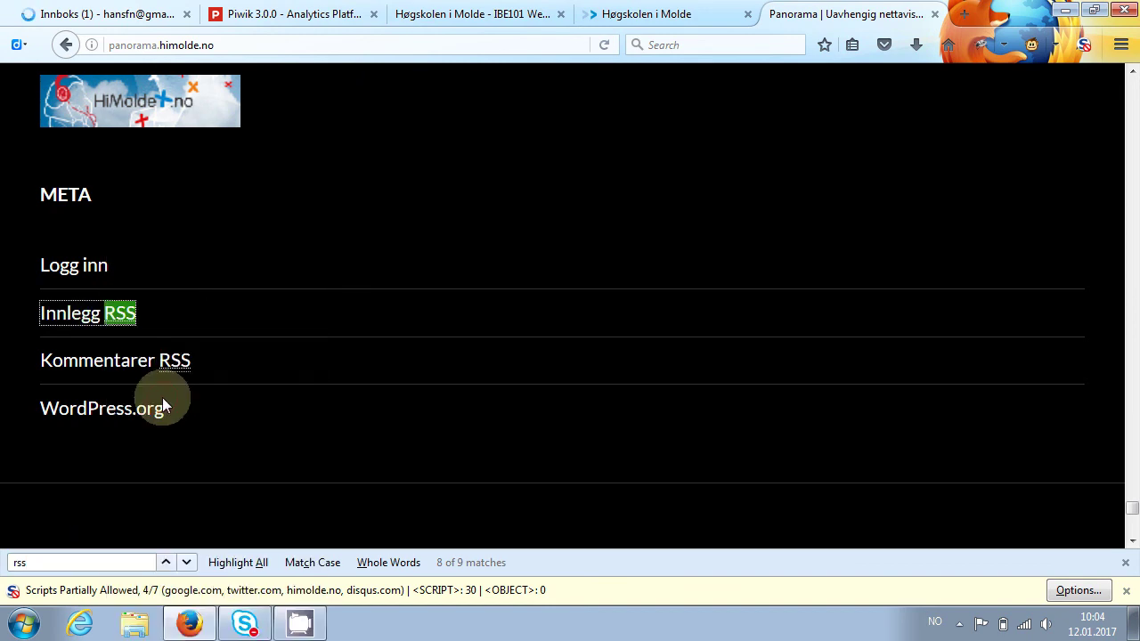
{"action": "left_click", "coordinate": [663, 14]}
{"action": "double_click", "coordinate": [735, 234]}
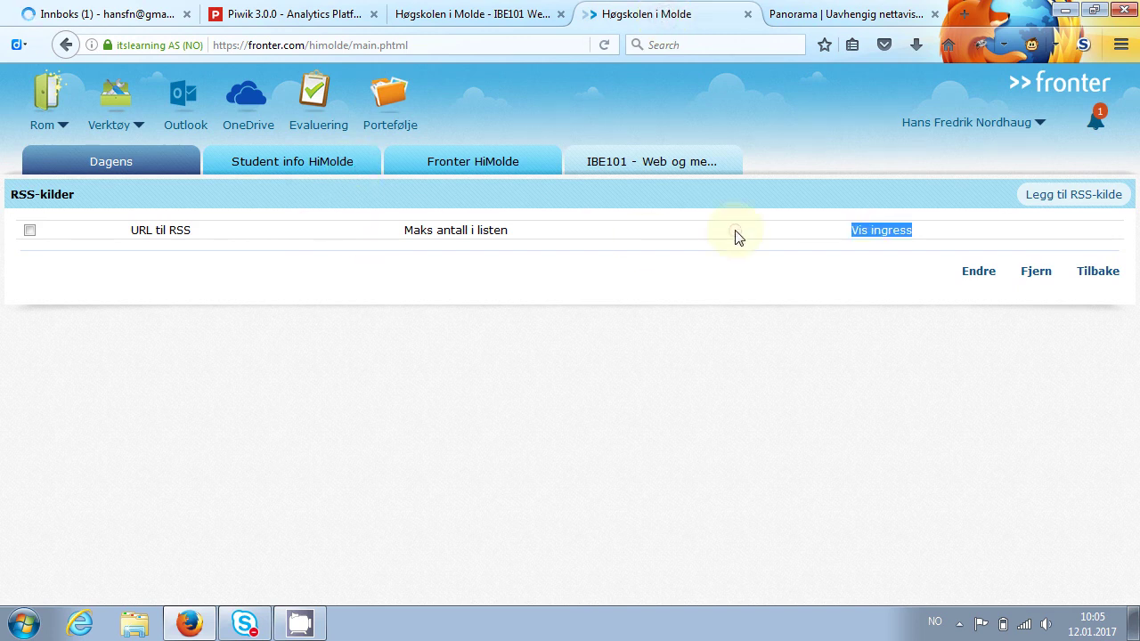
{"action": "left_click", "coordinate": [1077, 197]}
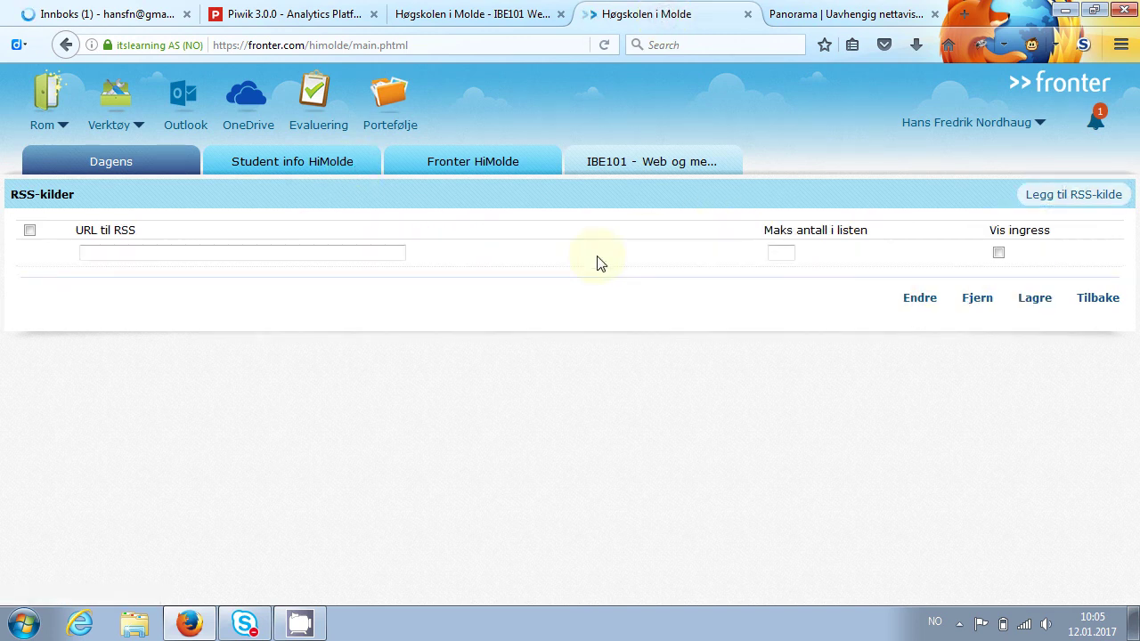
{"action": "left_click", "coordinate": [215, 255]}
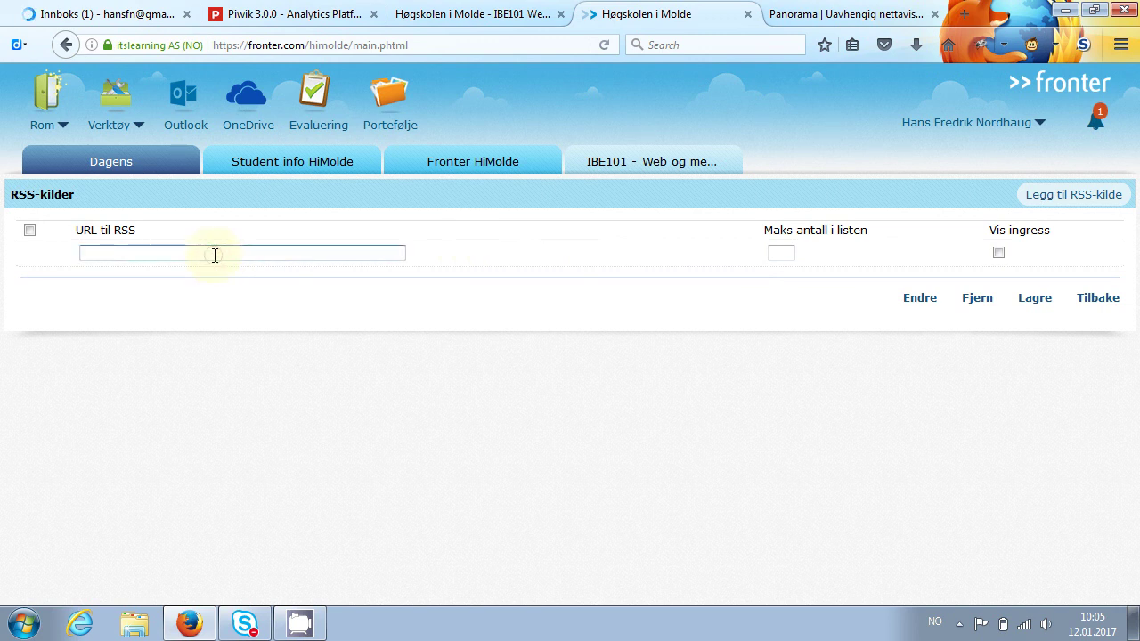
{"action": "key", "text": "ctrl+v"}
{"action": "left_click", "coordinate": [778, 256]}
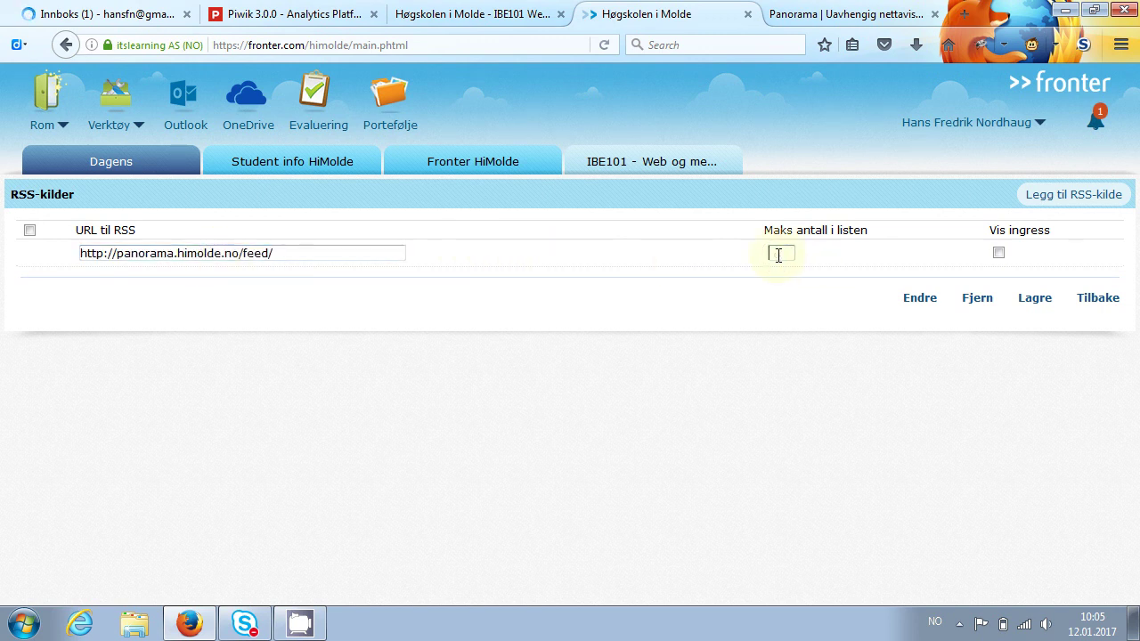
{"action": "type", "text": "7"}
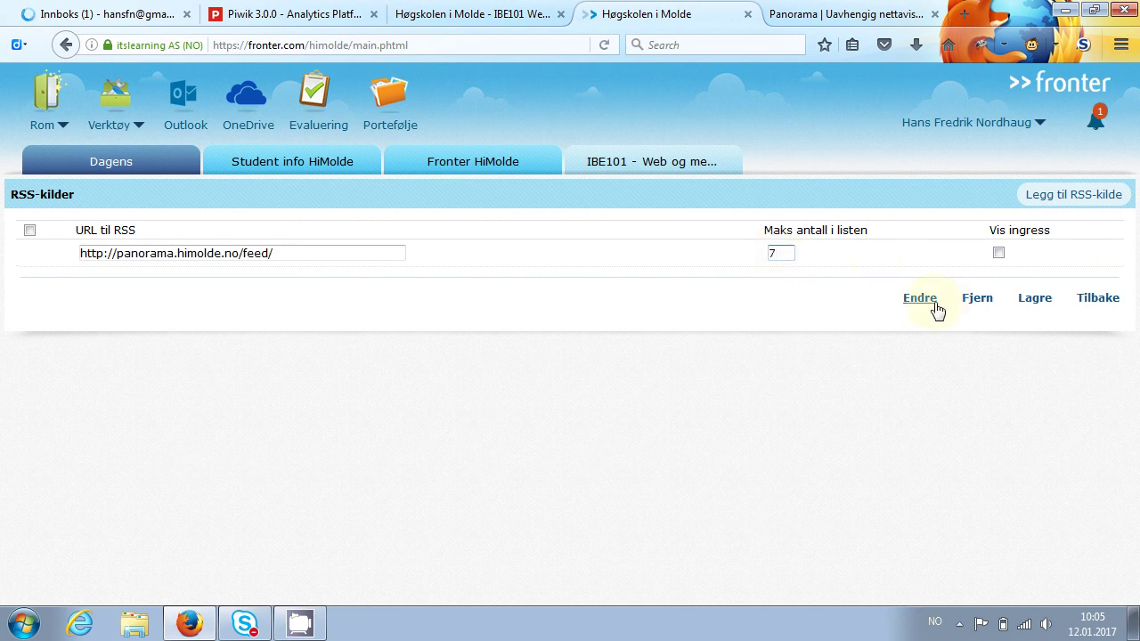
{"action": "left_click", "coordinate": [1035, 299]}
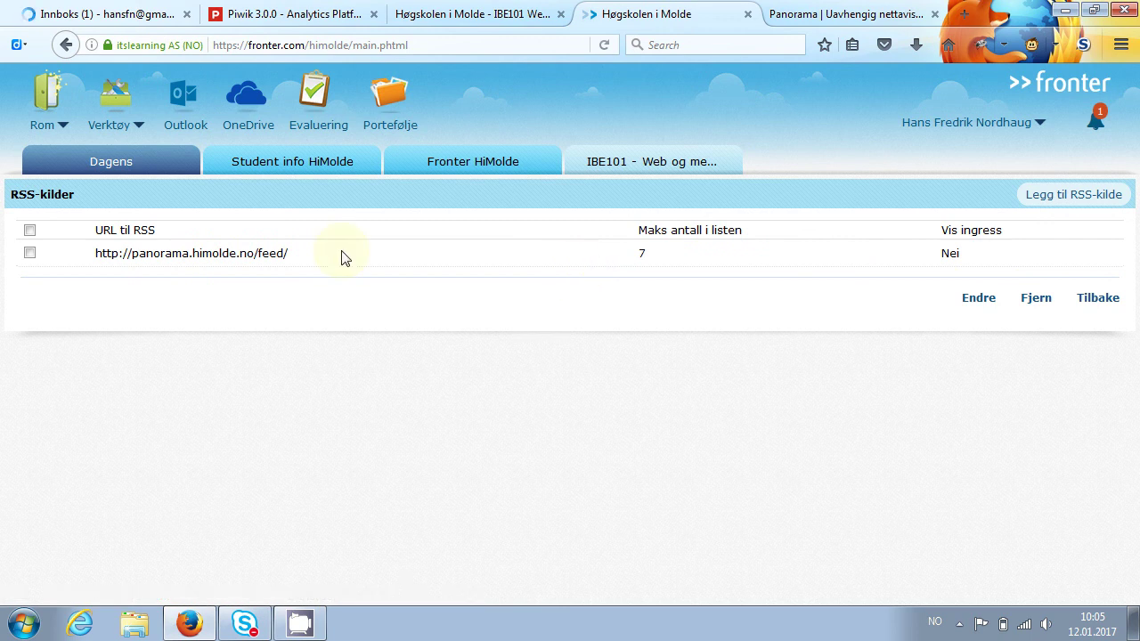
- Return to the Dagens page and view the Panorama feed in its RSS section
{"action": "left_click", "coordinate": [100, 170]}
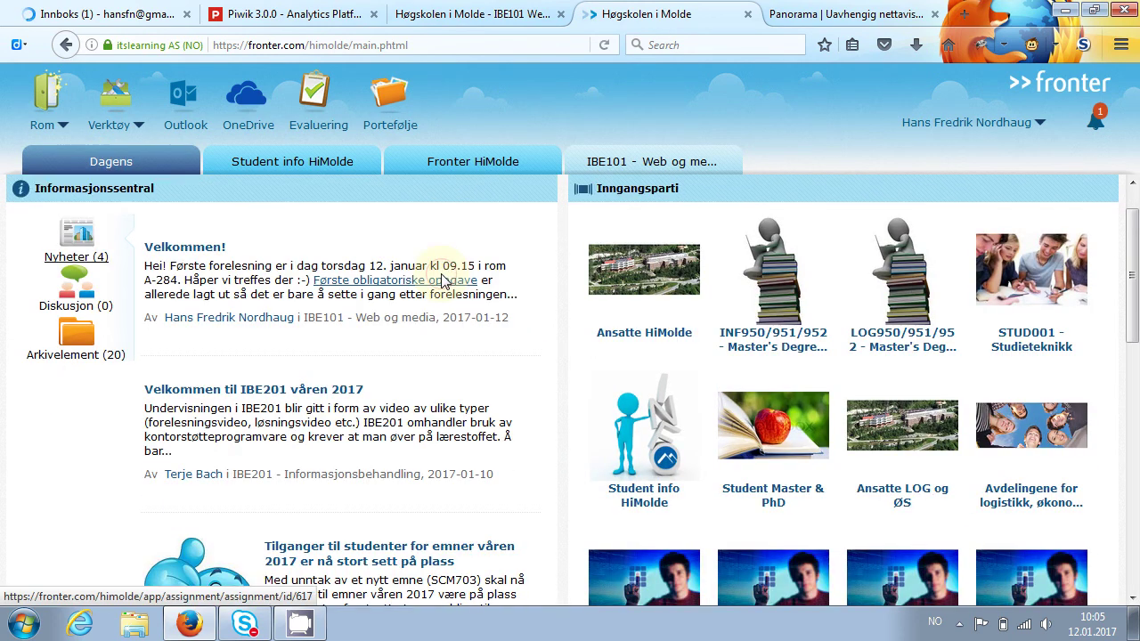
{"action": "scroll", "coordinate": [443, 280], "scroll_direction": "down", "scroll_amount": 10}
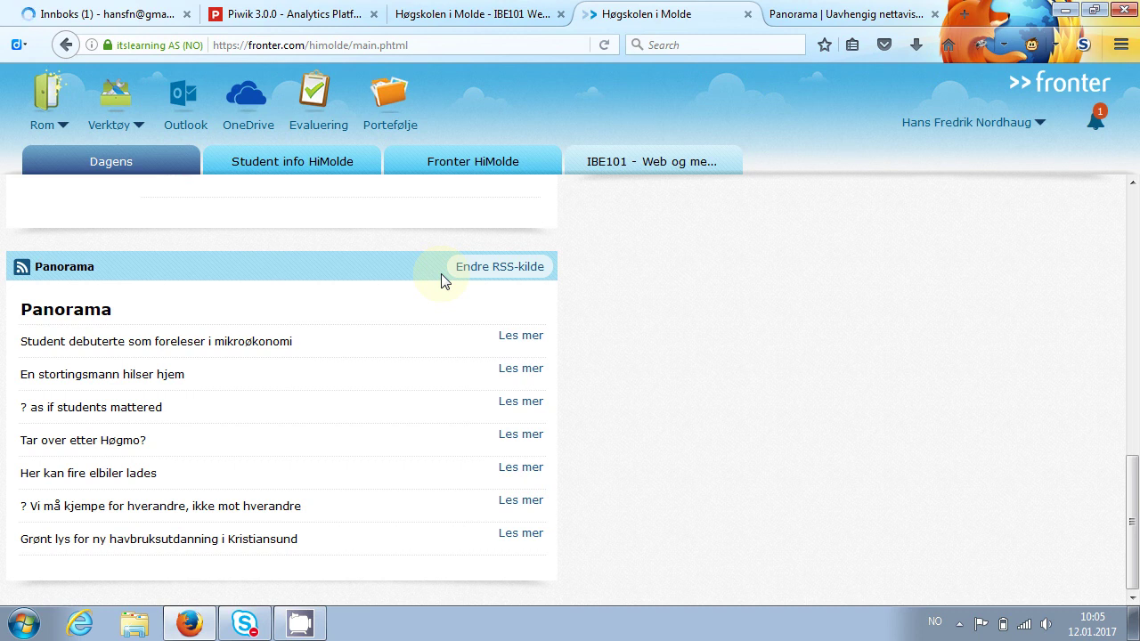
{"action": "key", "text": "alt+Tab"}
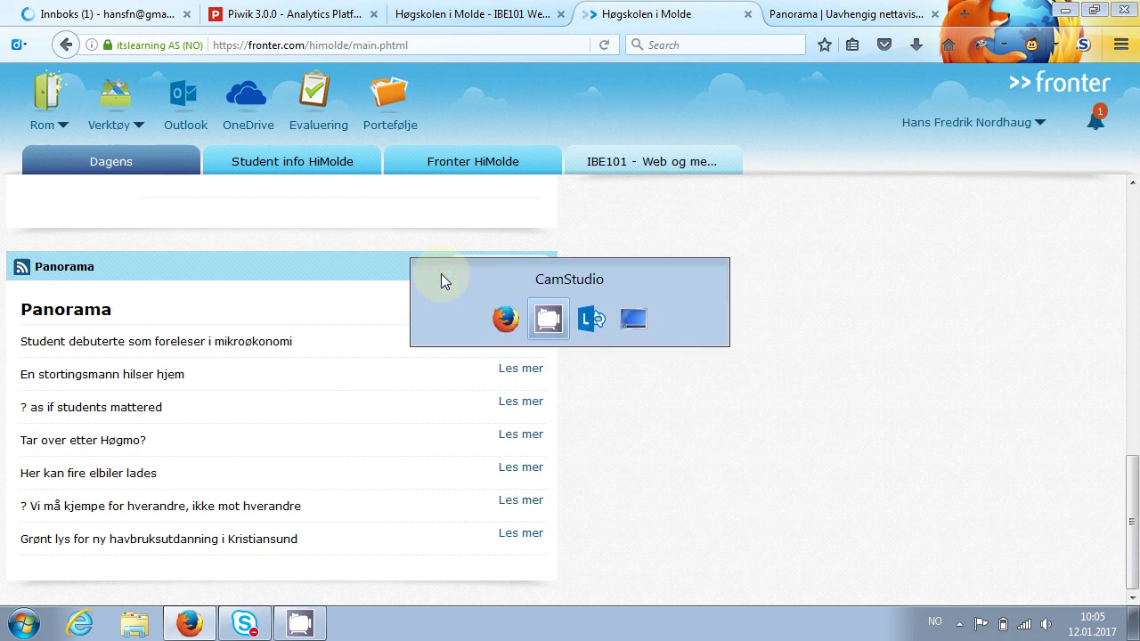